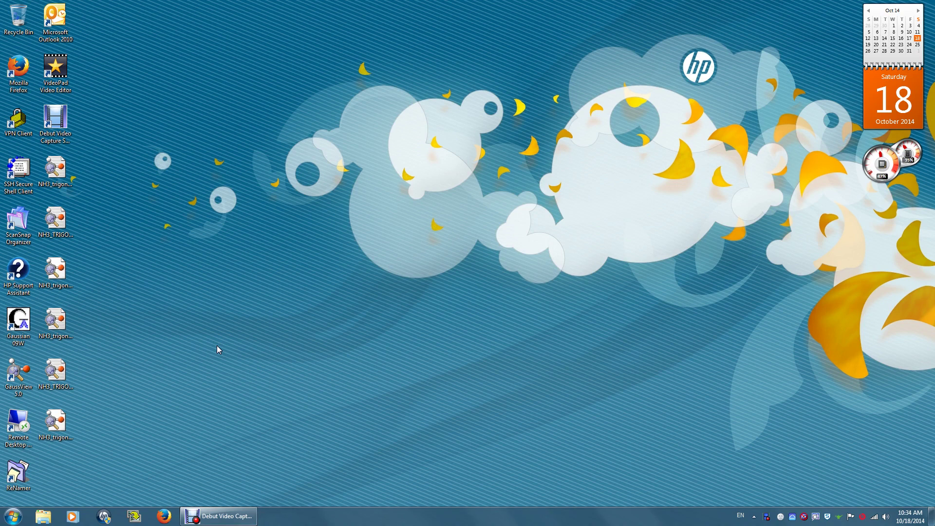
# Step: Launch GaussView 5.0.9 and dismiss the startup Tips
pyautogui.doubleClick(21, 379)
pyautogui.click(466, 253)
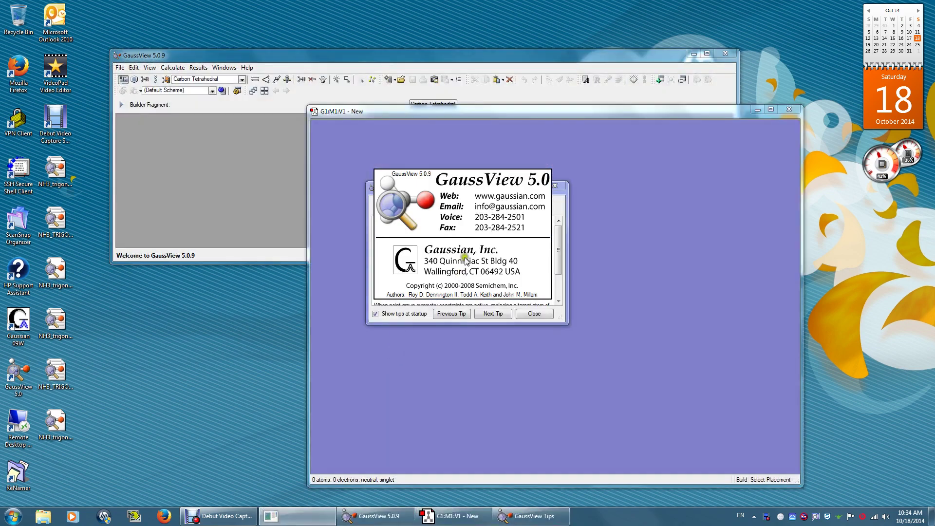
pyautogui.click(536, 313)
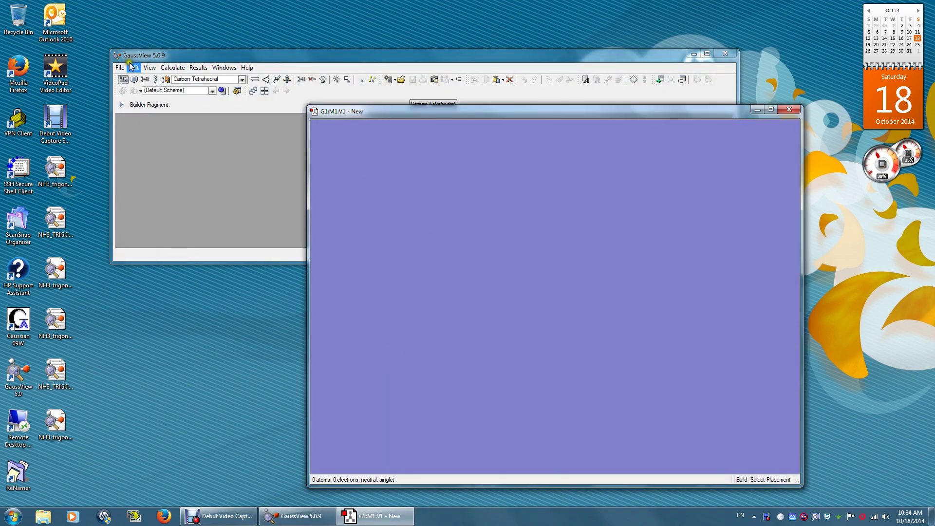
# Step: Place a Sulfur Tetrahedral fragment (SH4) in the molecule window
pyautogui.click(123, 80)
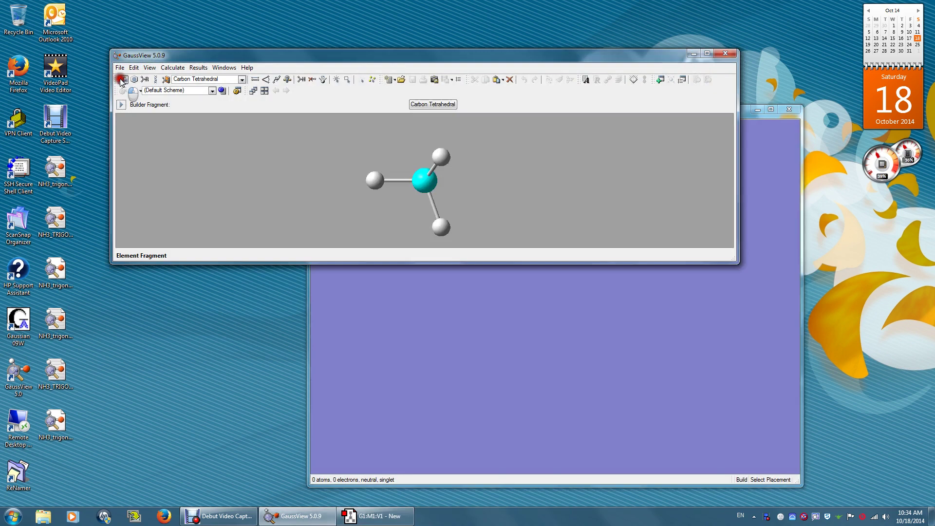
pyautogui.click(208, 58)
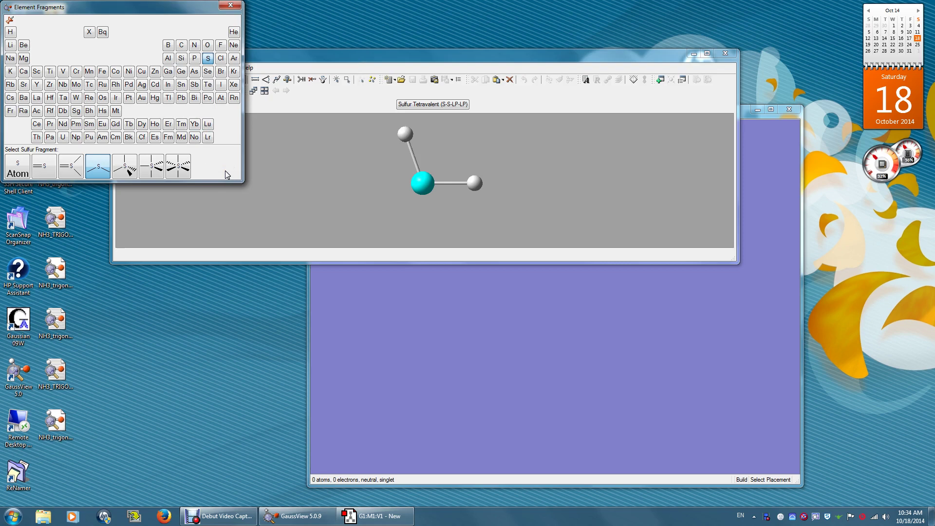
pyautogui.click(125, 170)
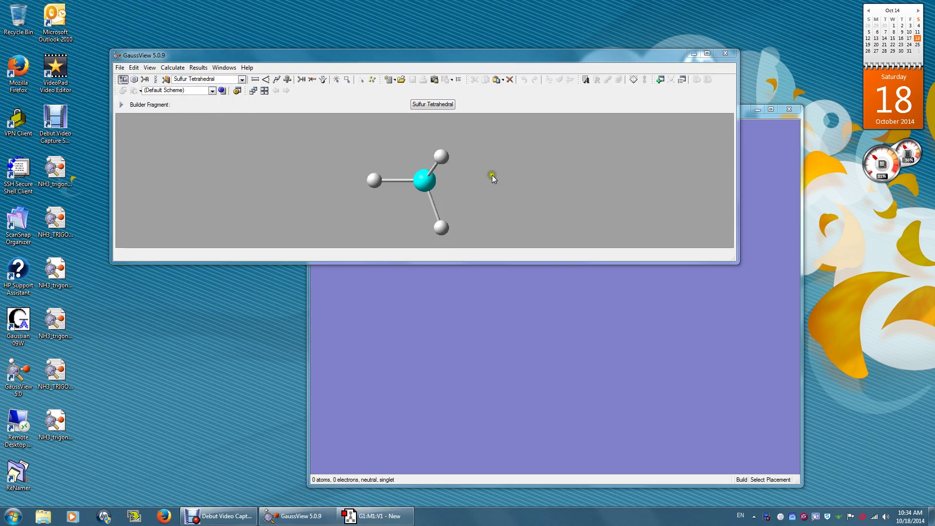
pyautogui.moveTo(492, 175); pyautogui.dragTo(480, 165)
pyautogui.click(523, 296)
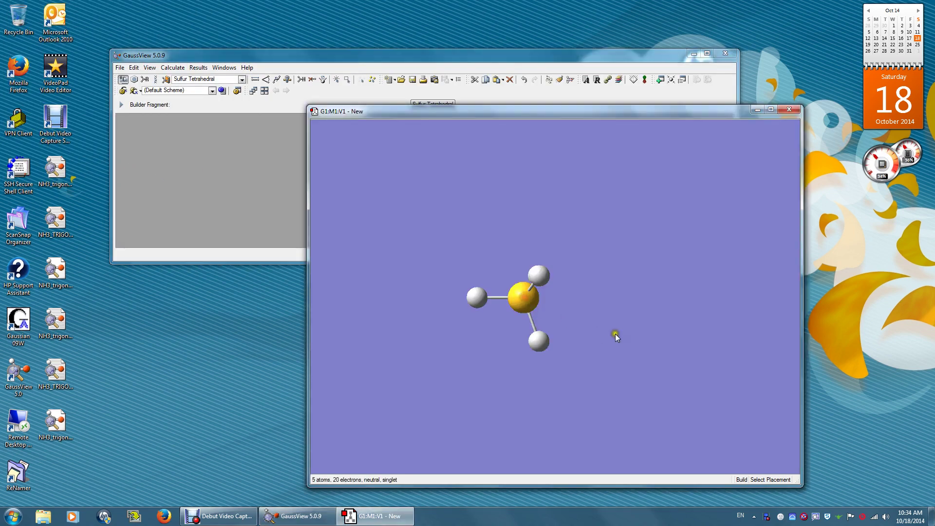
pyautogui.moveTo(615, 334); pyautogui.dragTo(606, 313)
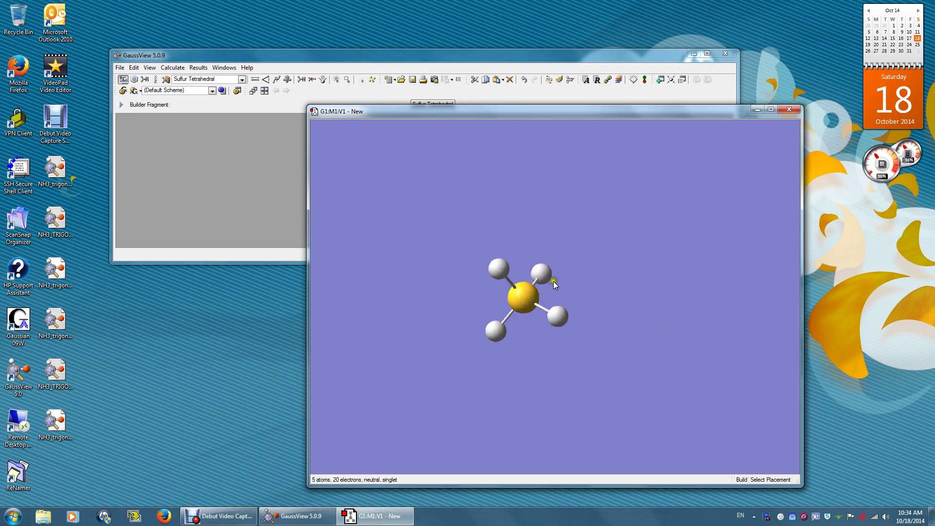
# Step: Replace all four hydrogens on sulfur with Fluorine Terminal atoms to make tetrahedral SF4
pyautogui.click(123, 79)
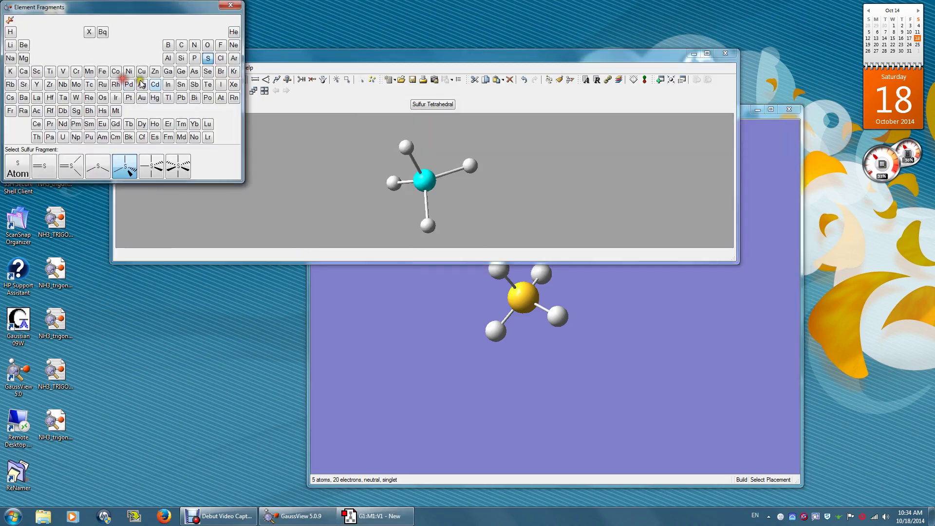
pyautogui.click(221, 44)
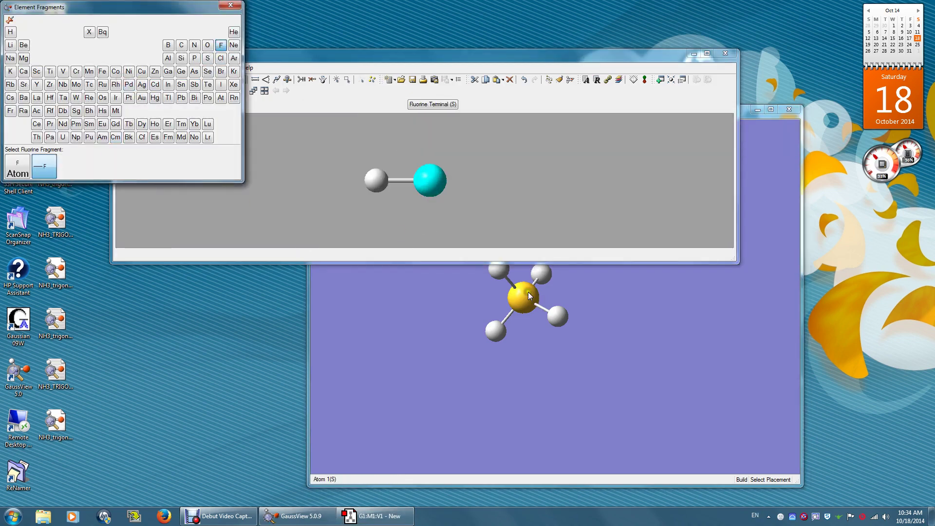
pyautogui.click(497, 270)
pyautogui.click(541, 273)
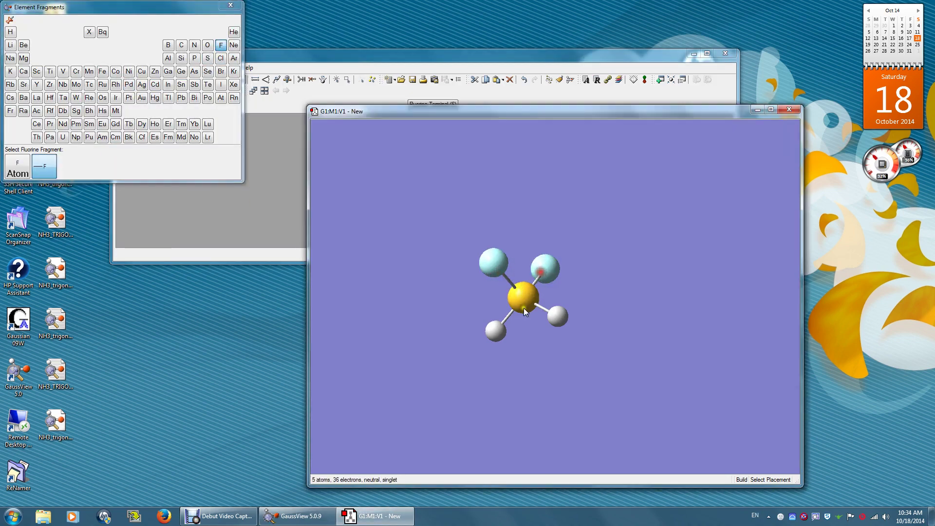
pyautogui.click(495, 333)
pyautogui.click(560, 315)
pyautogui.moveTo(633, 341); pyautogui.dragTo(580, 284)
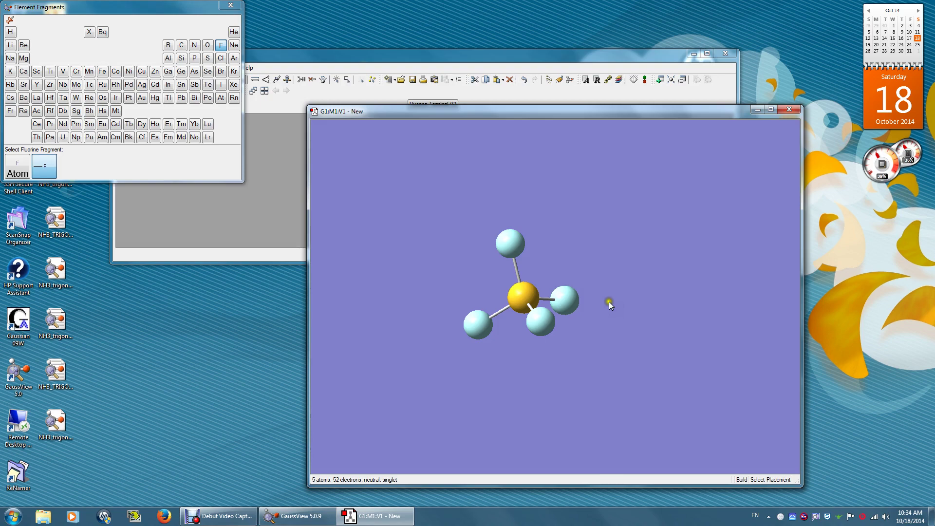
# Step: Set up a Gaussian Optimization job using the semi-empirical PM6 method
pyautogui.click(359, 58)
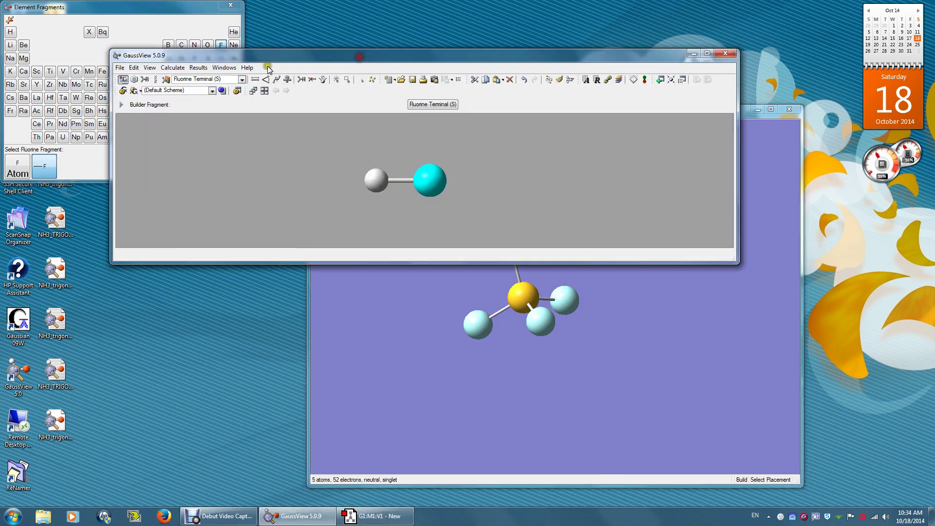
pyautogui.click(167, 68)
pyautogui.click(178, 79)
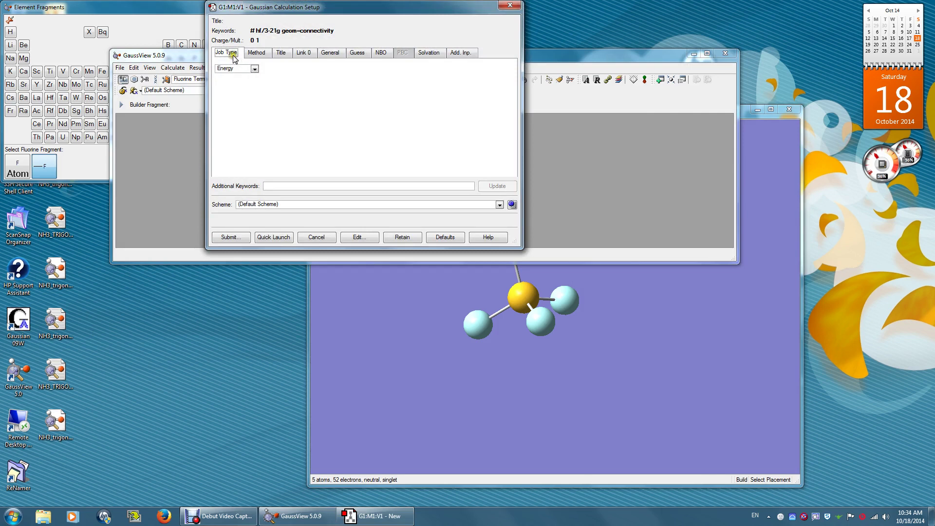
pyautogui.click(238, 68)
pyautogui.click(254, 79)
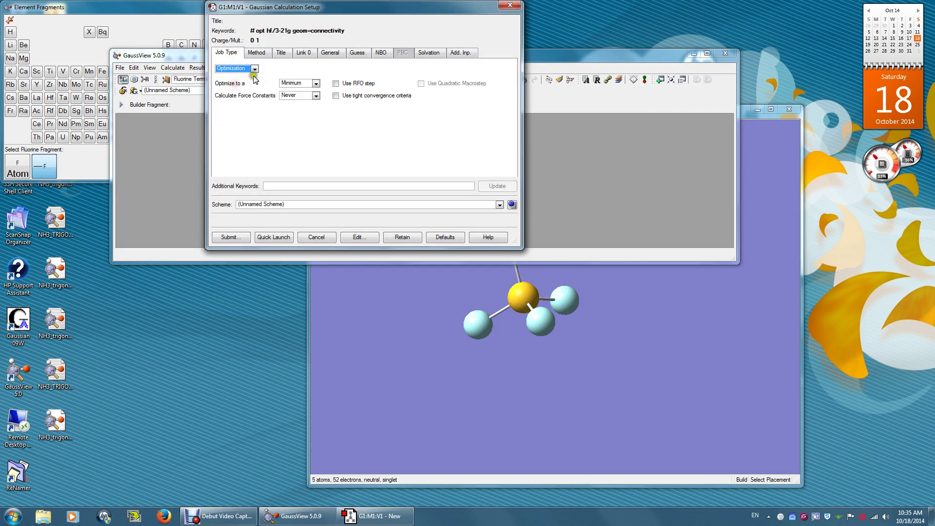
pyautogui.click(262, 52)
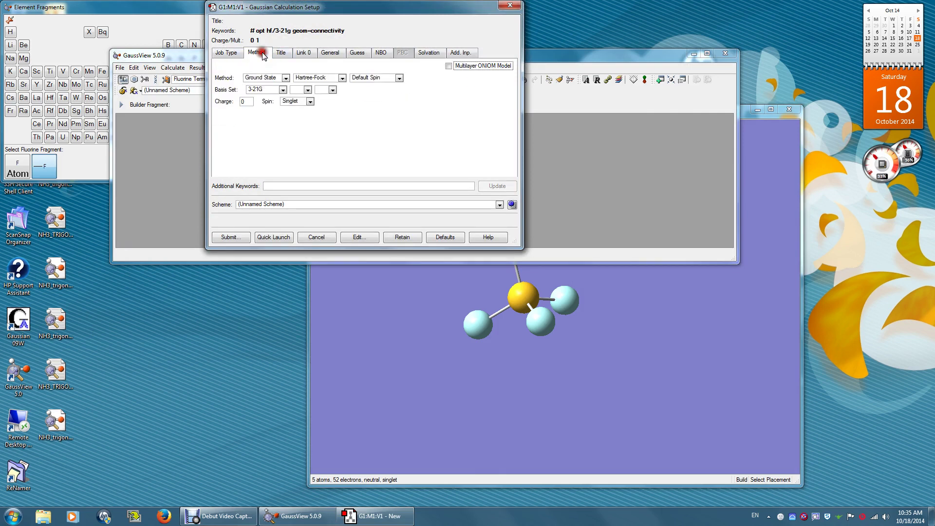
pyautogui.click(331, 77)
pyautogui.click(328, 94)
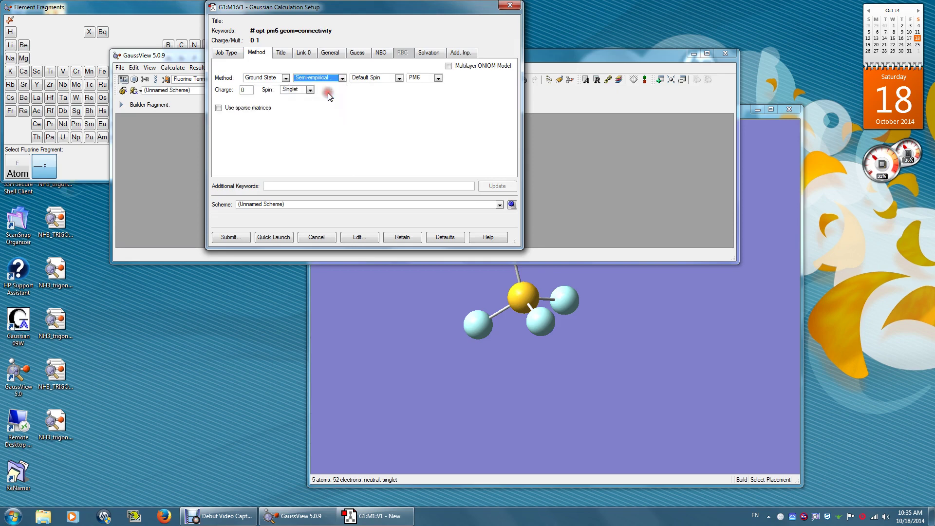
# Step: Submit the job and save its input file as SF4_tetrahedral.gjf
pyautogui.click(236, 239)
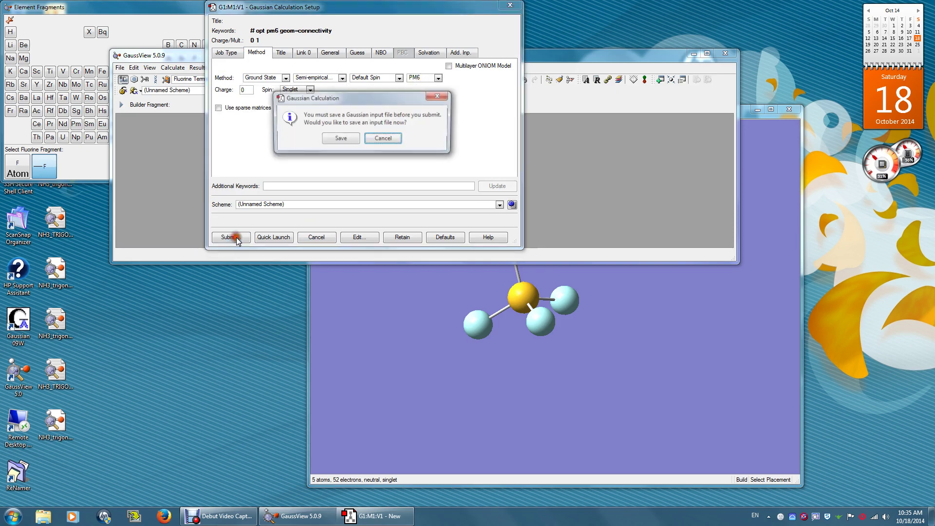
pyautogui.click(343, 138)
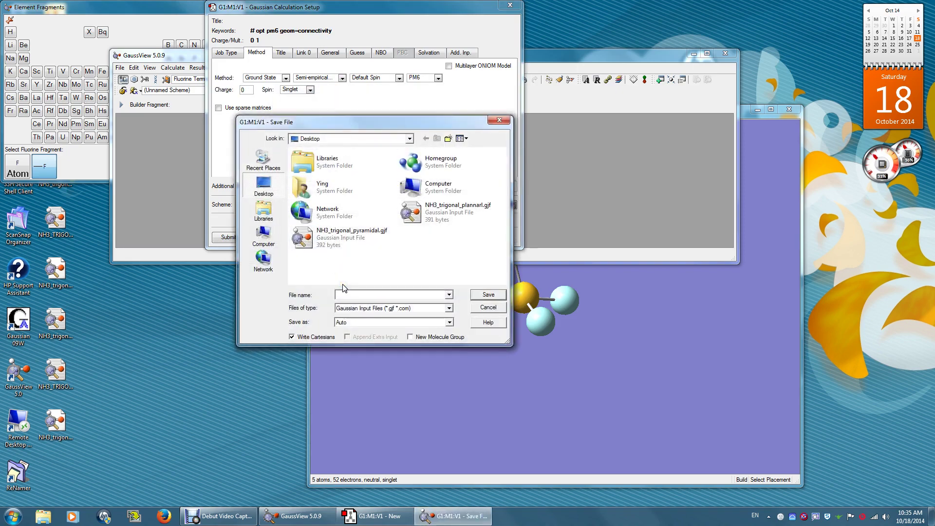
pyautogui.write('SF4_tetrahedral')
# Step: Run the SF4_tetrahedral job in Gaussian 09 and close Gaussian after normal termination
pyautogui.press('Return')
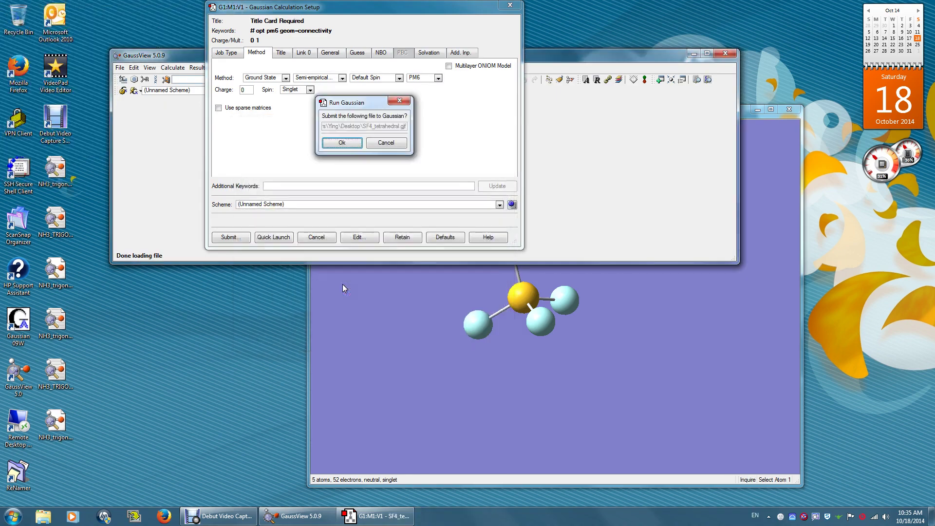
pyautogui.click(341, 144)
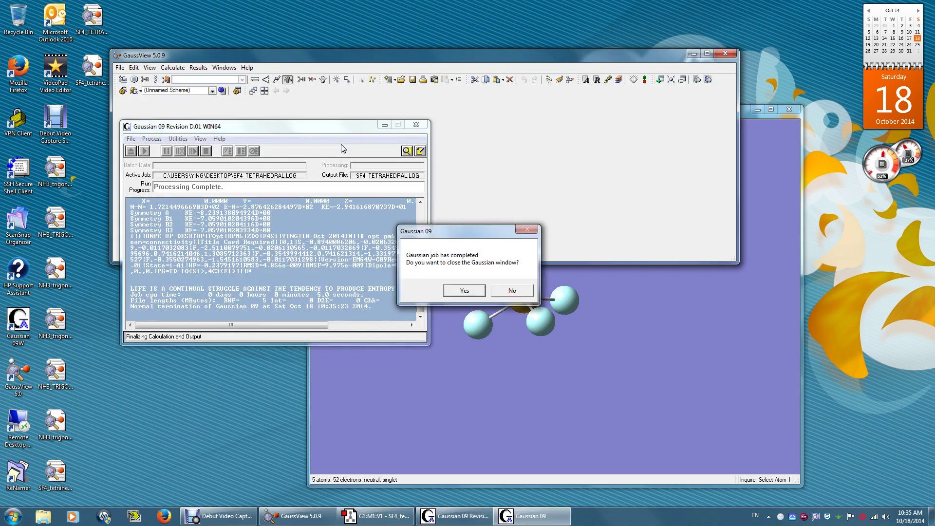
pyautogui.click(464, 290)
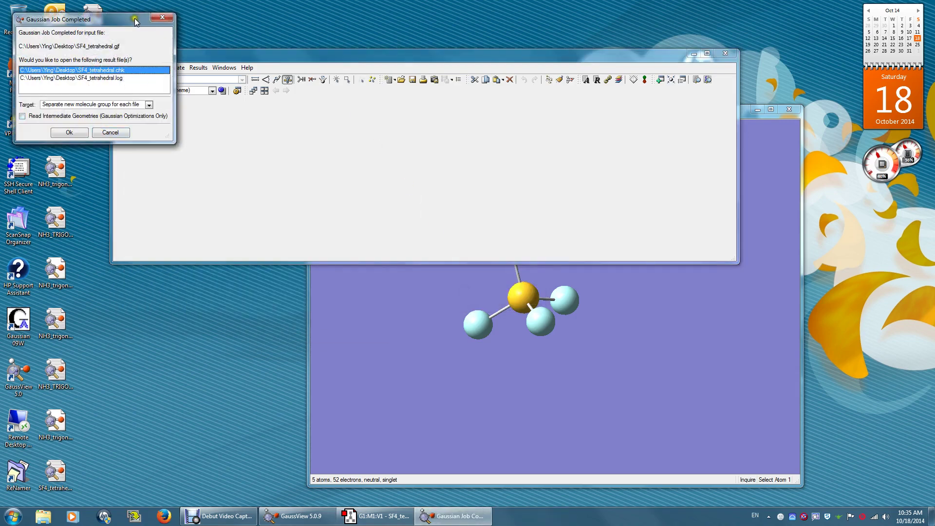
pyautogui.moveTo(134, 18); pyautogui.dragTo(295, 218)
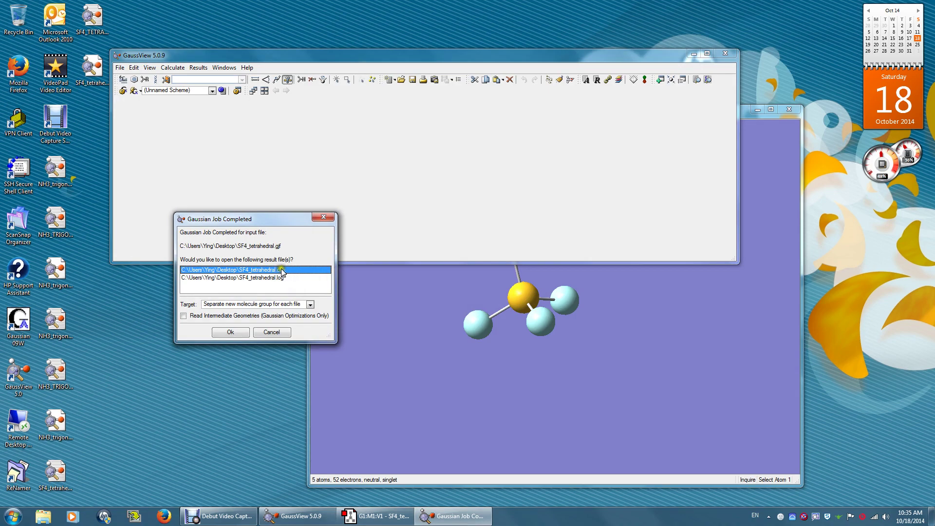
# Step: Open SF4_tetrahedral.chk and rotate the optimized SF4 to view it from several sides
pyautogui.click(233, 331)
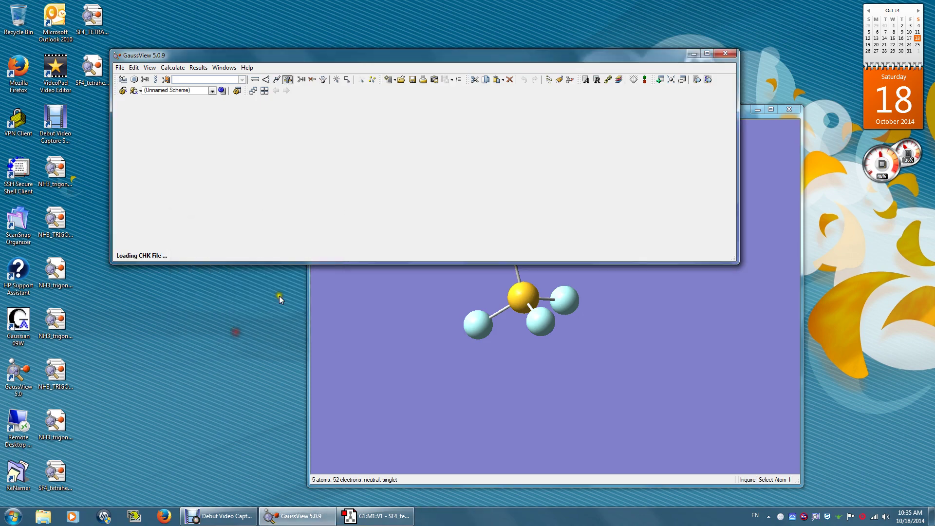
pyautogui.moveTo(500, 217)
pyautogui.mouseDown()
pyautogui.moveTo(578, 229)
pyautogui.moveTo(515, 251)
pyautogui.moveTo(631, 268)
pyautogui.moveTo(578, 242)
pyautogui.moveTo(581, 261)
pyautogui.moveTo(677, 299)
pyautogui.moveTo(576, 296)
pyautogui.mouseUp()
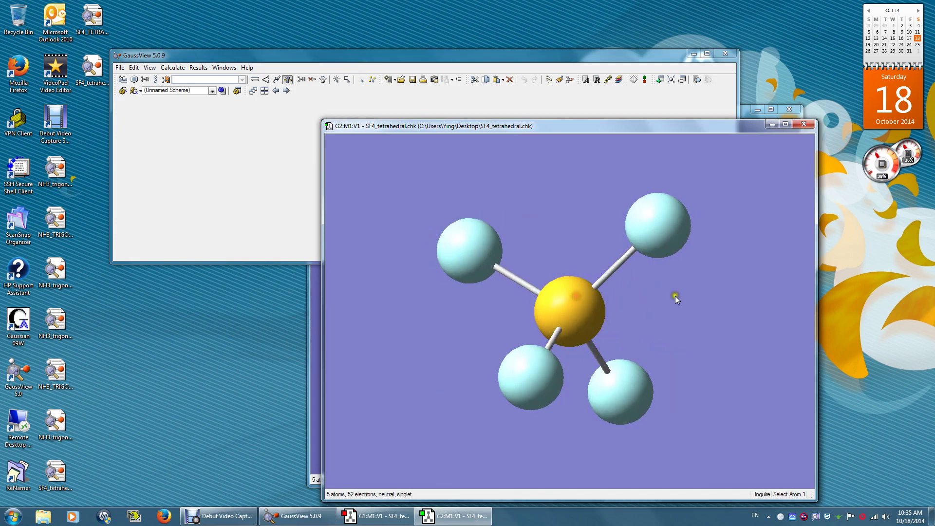
pyautogui.moveTo(675, 296); pyautogui.dragTo(512, 285)
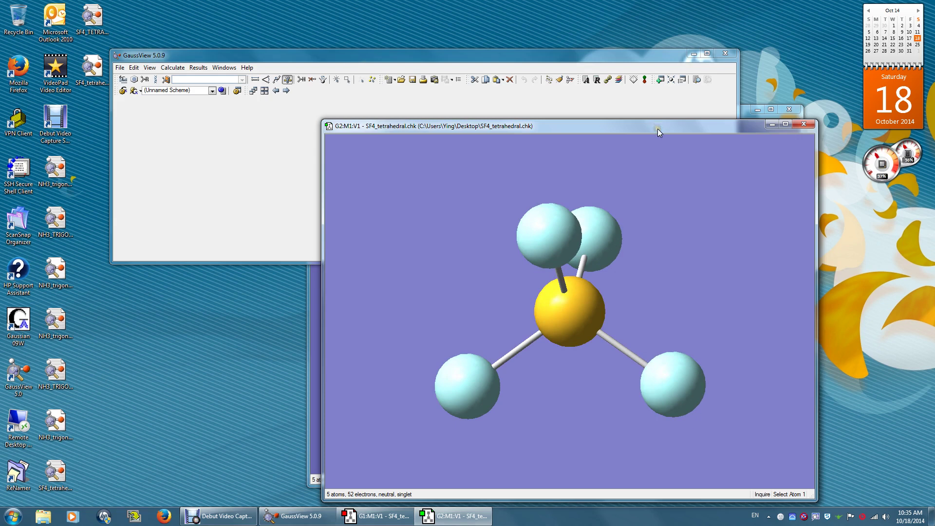
pyautogui.moveTo(681, 288)
pyautogui.mouseDown()
pyautogui.moveTo(647, 288)
pyautogui.moveTo(676, 306)
pyautogui.moveTo(555, 311)
pyautogui.mouseUp()
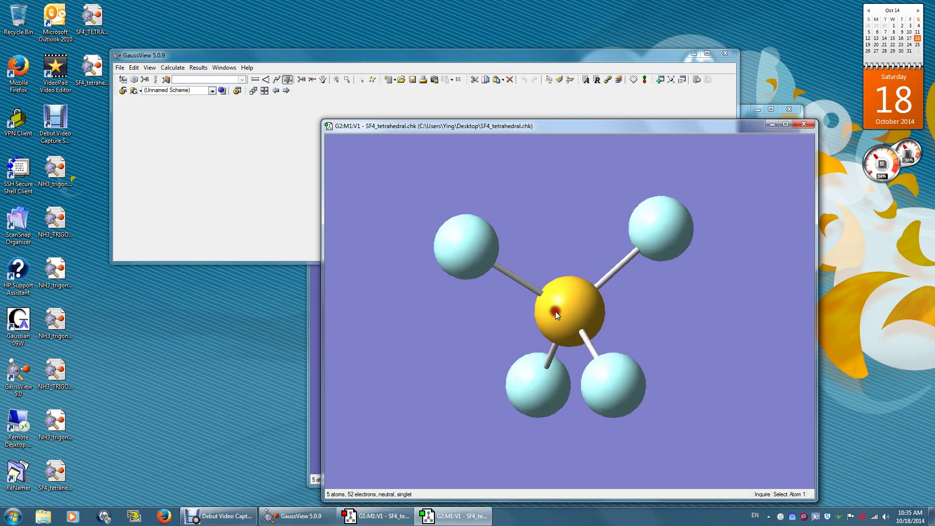
pyautogui.moveTo(671, 302)
pyautogui.mouseDown()
pyautogui.moveTo(672, 312)
pyautogui.moveTo(653, 263)
pyautogui.moveTo(642, 326)
pyautogui.moveTo(646, 296)
pyautogui.moveTo(545, 327)
pyautogui.moveTo(637, 299)
pyautogui.mouseUp()
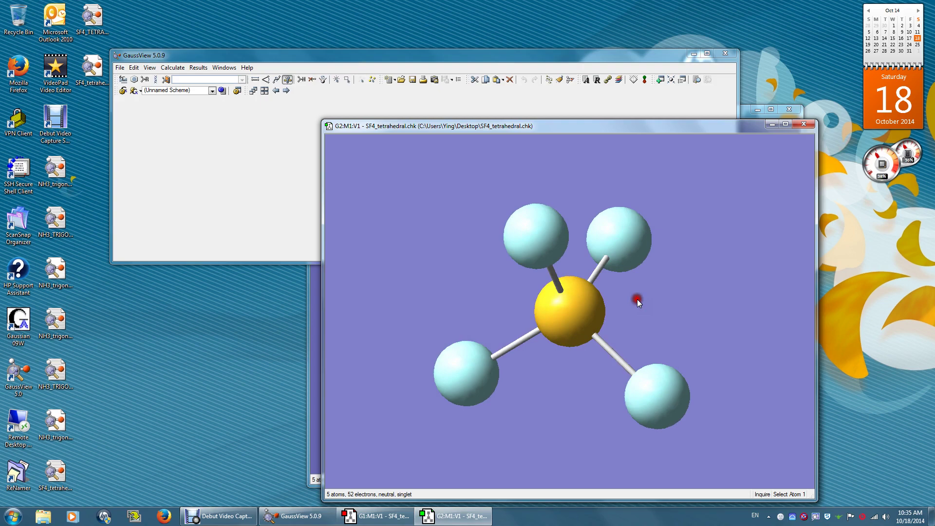
pyautogui.click(200, 68)
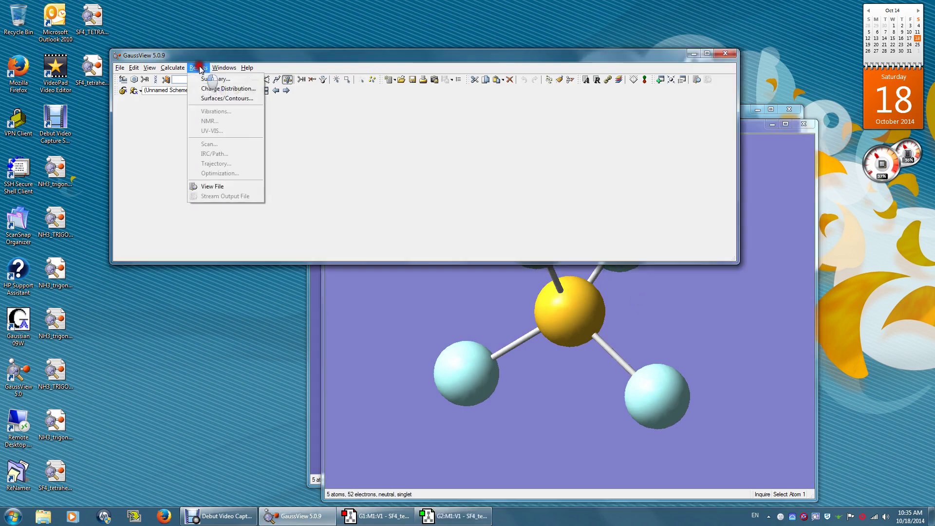
pyautogui.click(207, 79)
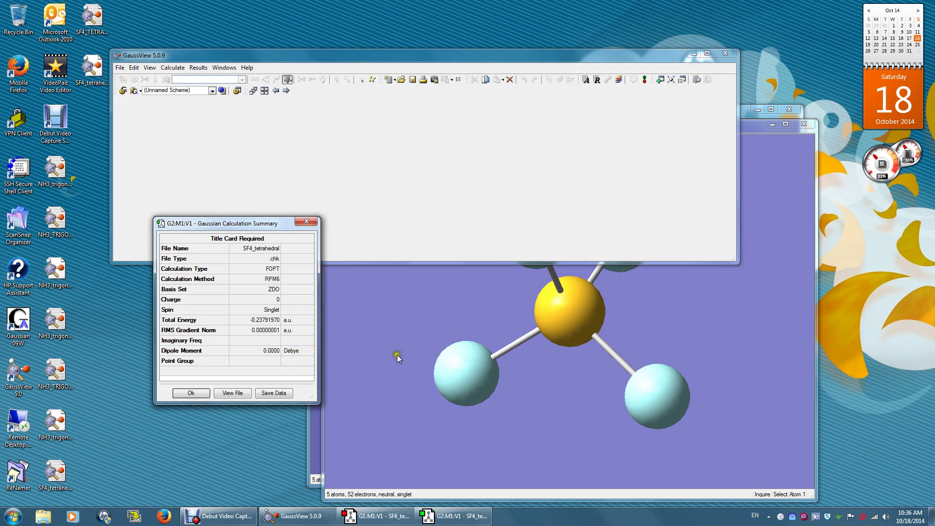
pyautogui.click(192, 393)
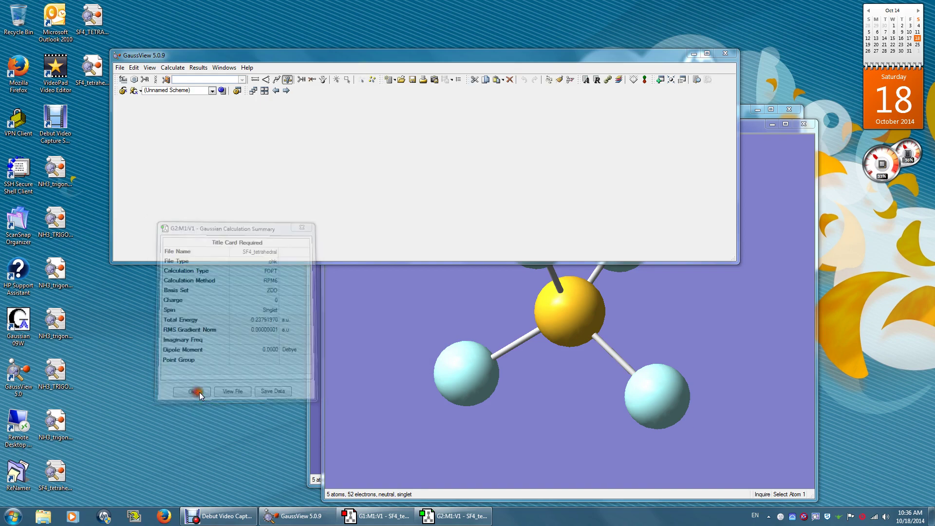
# Step: Measure the S–F bond length of the optimized SF4 (1.617)
pyautogui.moveTo(384, 351); pyautogui.dragTo(597, 173)
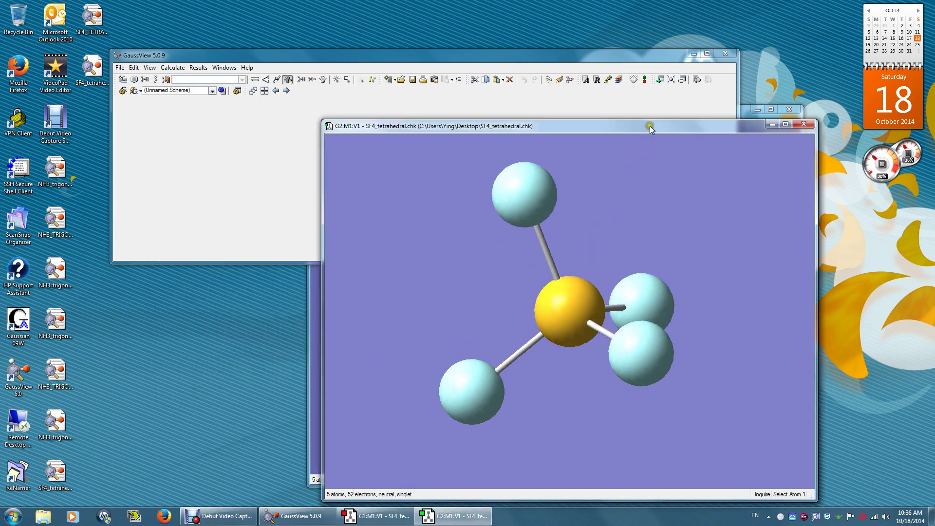
pyautogui.moveTo(650, 126); pyautogui.dragTo(538, 86)
pyautogui.moveTo(616, 170); pyautogui.dragTo(610, 184)
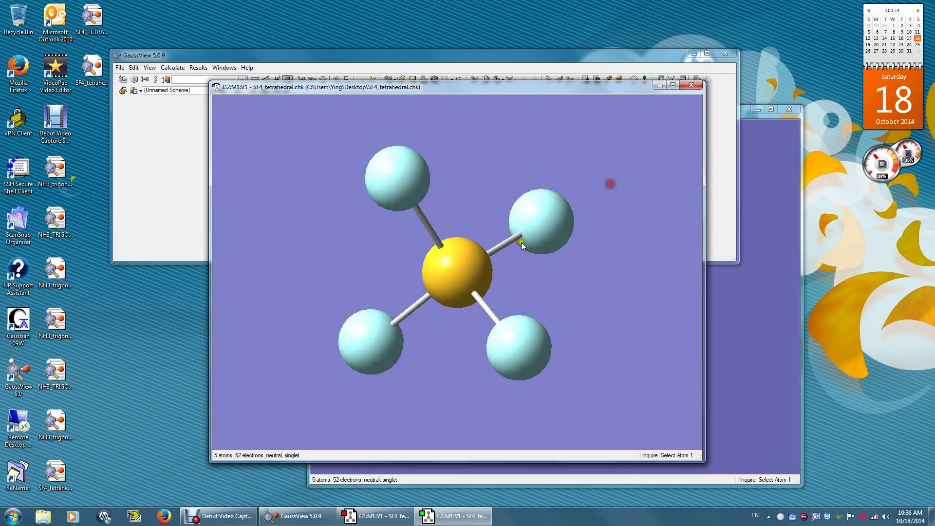
pyautogui.click(454, 275)
pyautogui.click(410, 180)
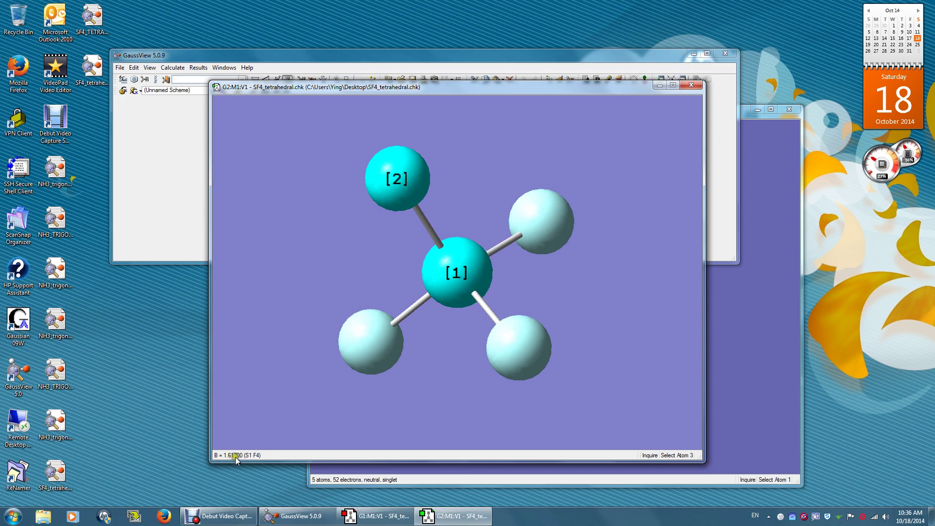
pyautogui.click(255, 279)
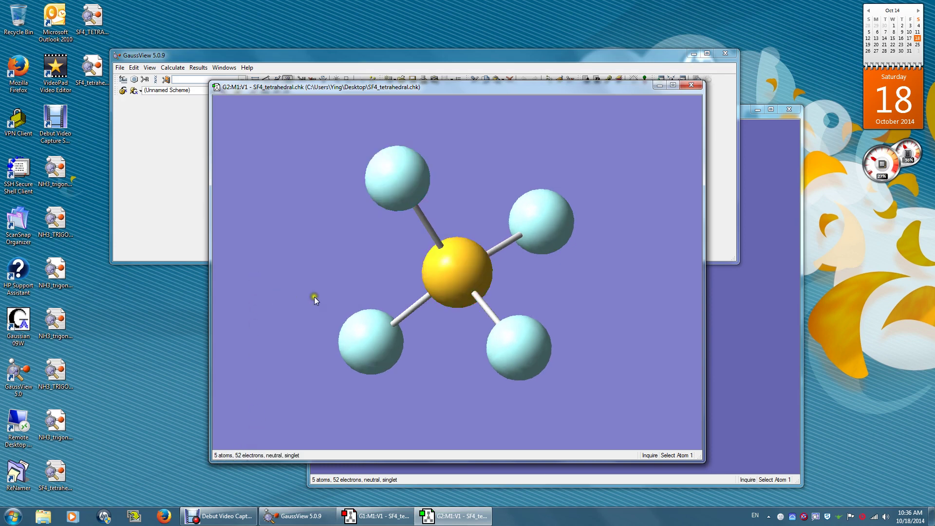
# Step: Measure the F–S–F bond angle (109.471°)
pyautogui.click(376, 359)
pyautogui.click(463, 276)
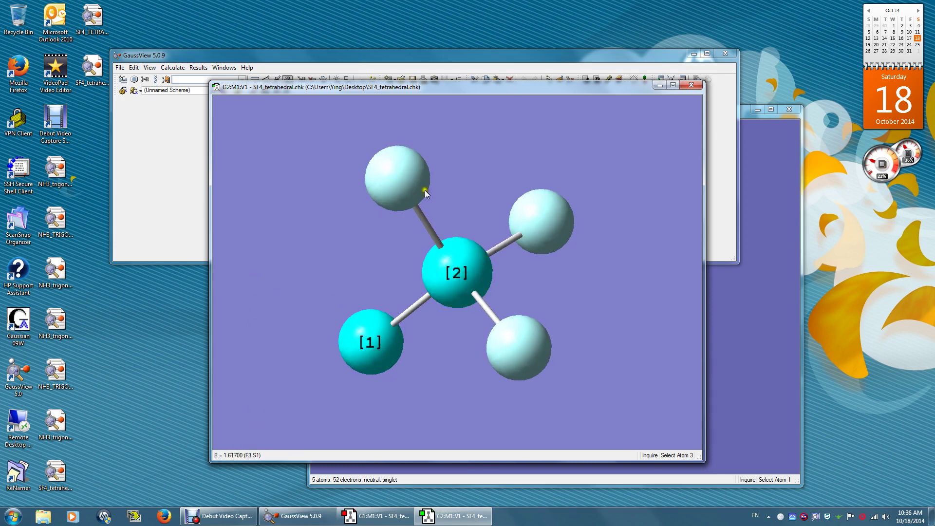
pyautogui.click(408, 181)
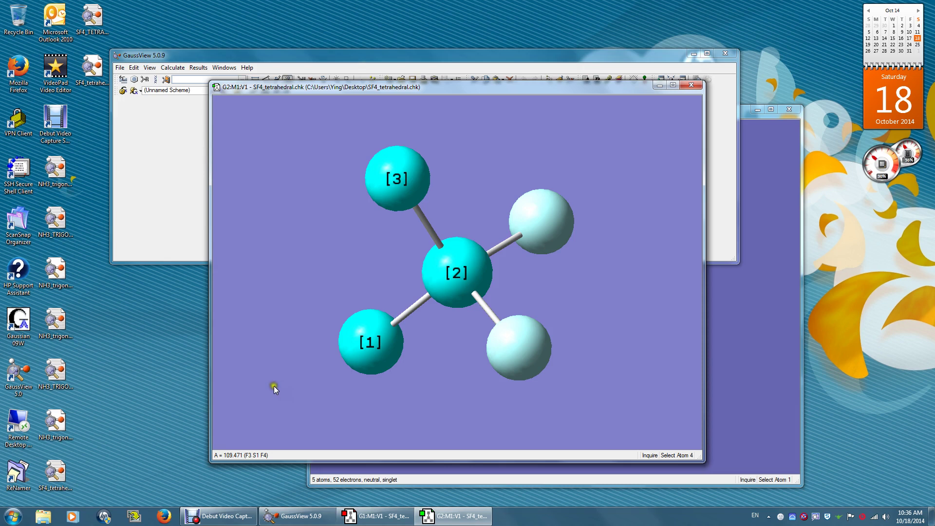
pyautogui.click(628, 300)
# Step: Pick F, S, F and a fourth fluorine to read the F–S–F–F dihedral (−120°)
pyautogui.click(360, 338)
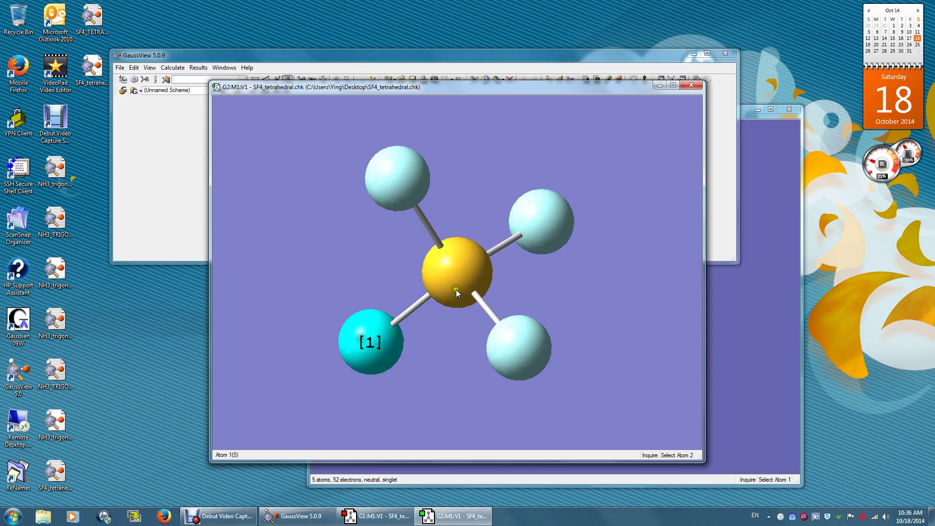
pyautogui.click(456, 289)
pyautogui.click(398, 180)
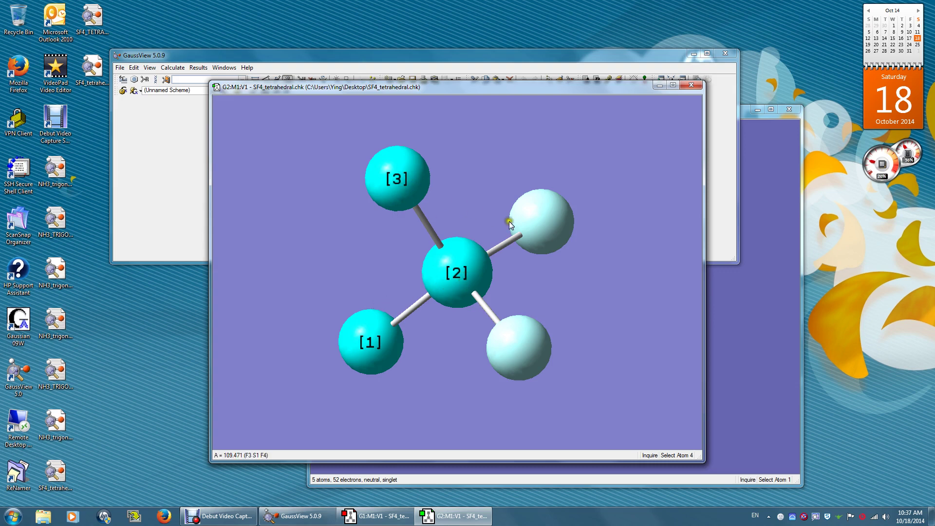
pyautogui.click(544, 219)
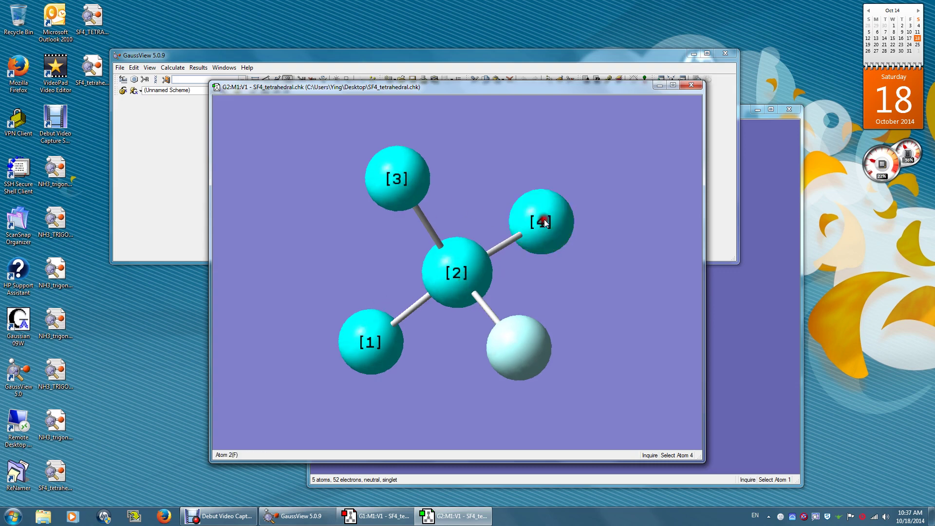
pyautogui.moveTo(447, 191); pyautogui.dragTo(394, 232)
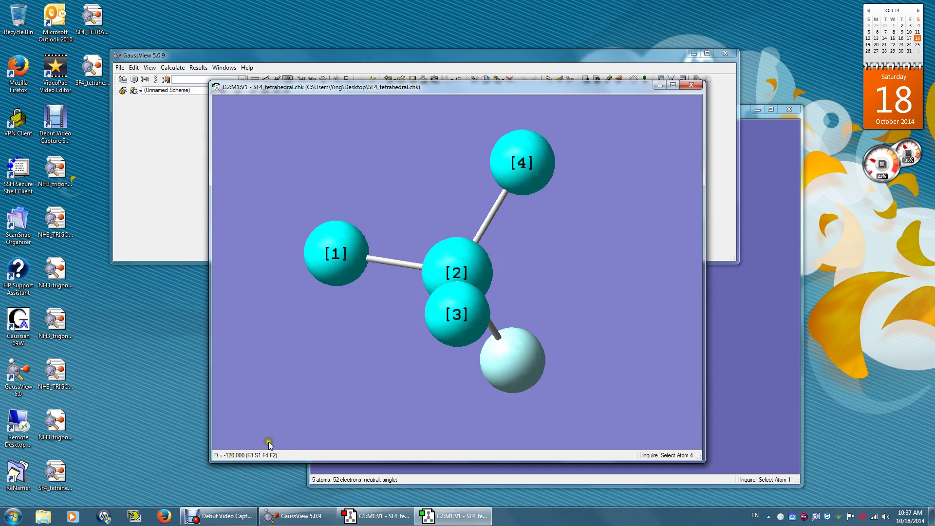
# Step: Close both SF4 windows and set tetrahedral sulfur as the building fragment
pyautogui.click(694, 88)
pyautogui.click(788, 109)
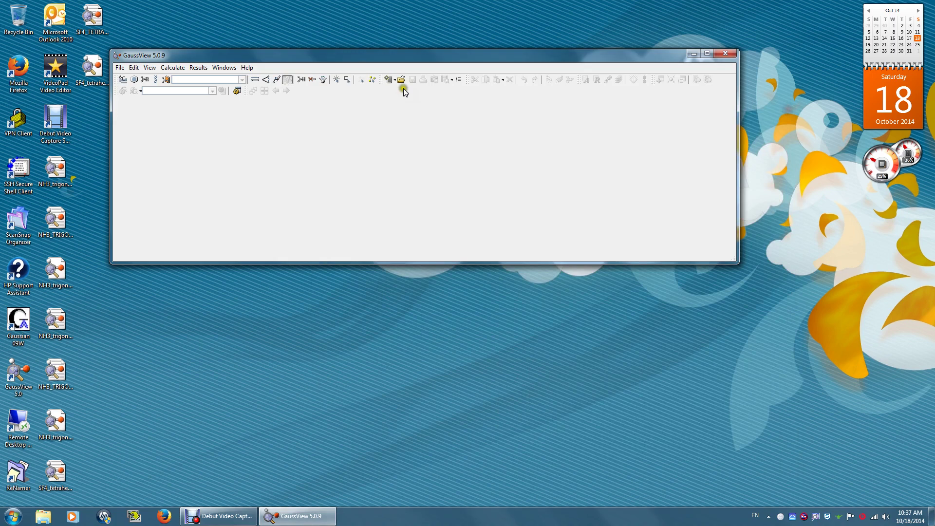
pyautogui.click(124, 81)
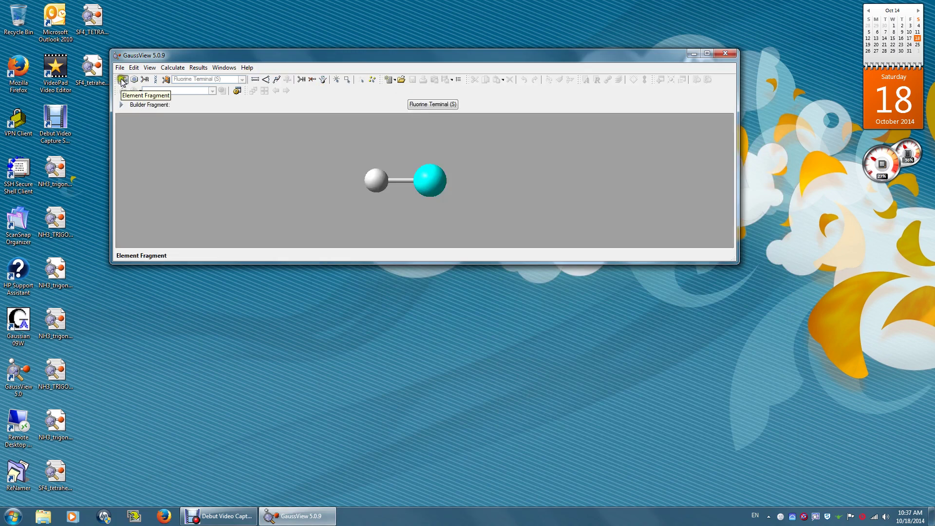
pyautogui.click(123, 81)
pyautogui.moveTo(178, 8); pyautogui.dragTo(202, 154)
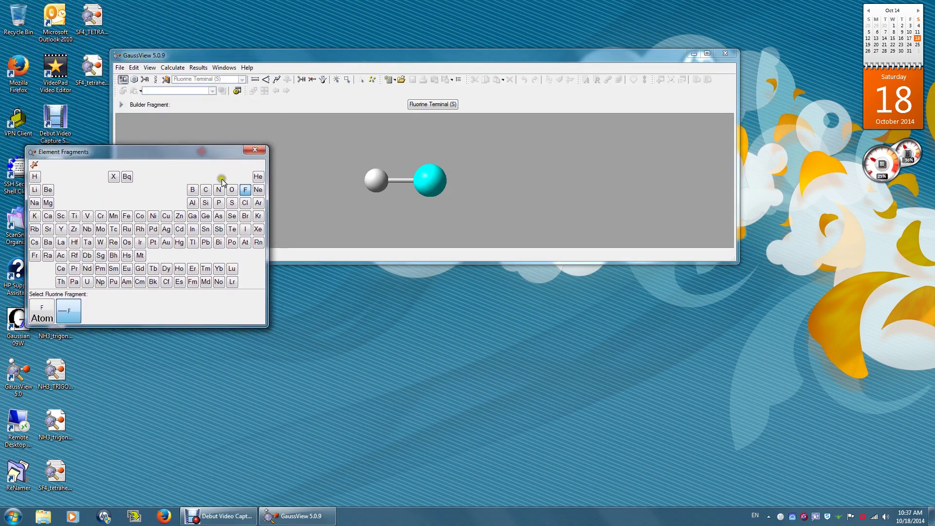
pyautogui.click(234, 203)
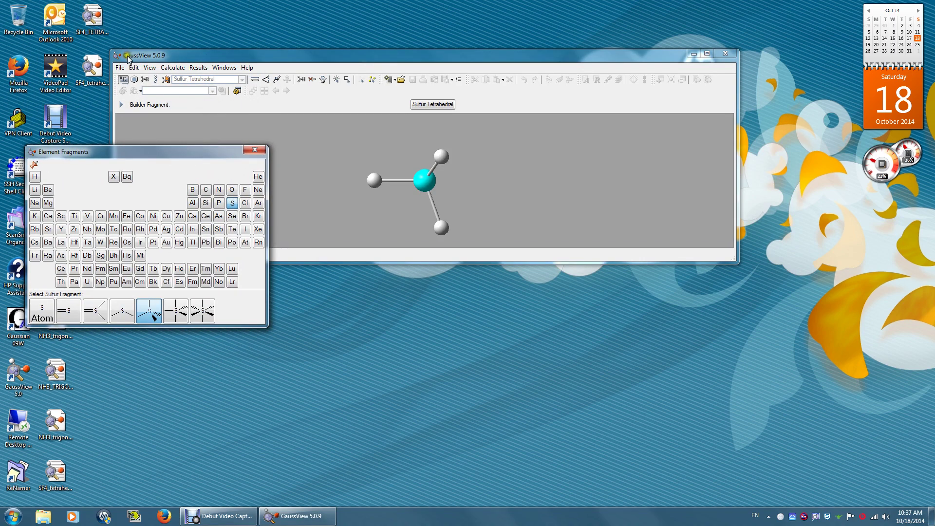
# Step: Create a new empty molecule group from the File menu
pyautogui.click(119, 68)
pyautogui.moveTo(135, 69)
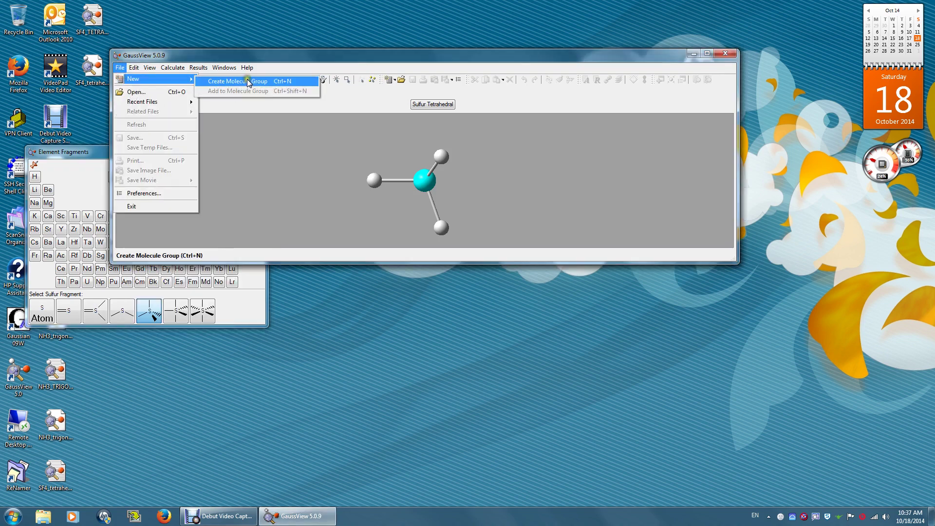
pyautogui.click(227, 82)
# Step: Place a Sulfur Trigonal Bipyramid fragment (SH5) in the new window
pyautogui.moveTo(427, 93); pyautogui.dragTo(515, 119)
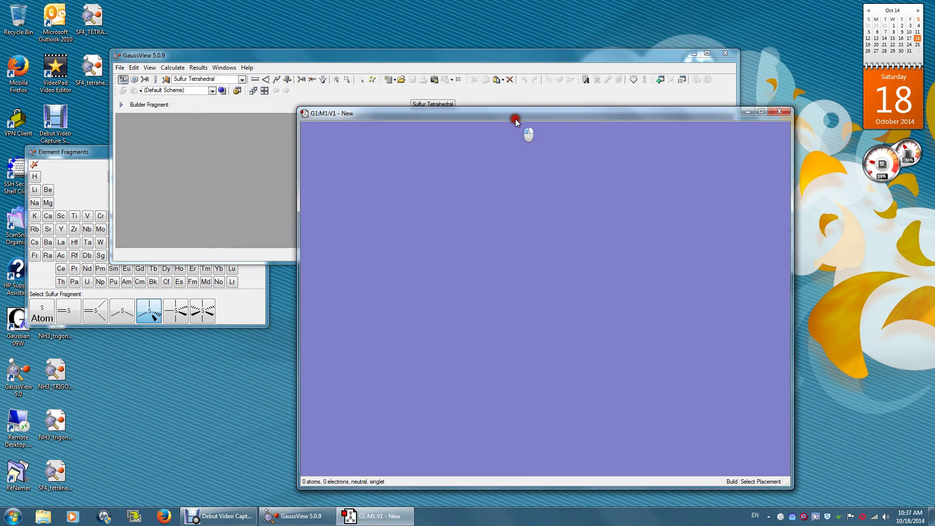
pyautogui.moveTo(81, 156)
pyautogui.mouseDown()
pyautogui.moveTo(117, 135)
pyautogui.moveTo(84, 148)
pyautogui.mouseUp()
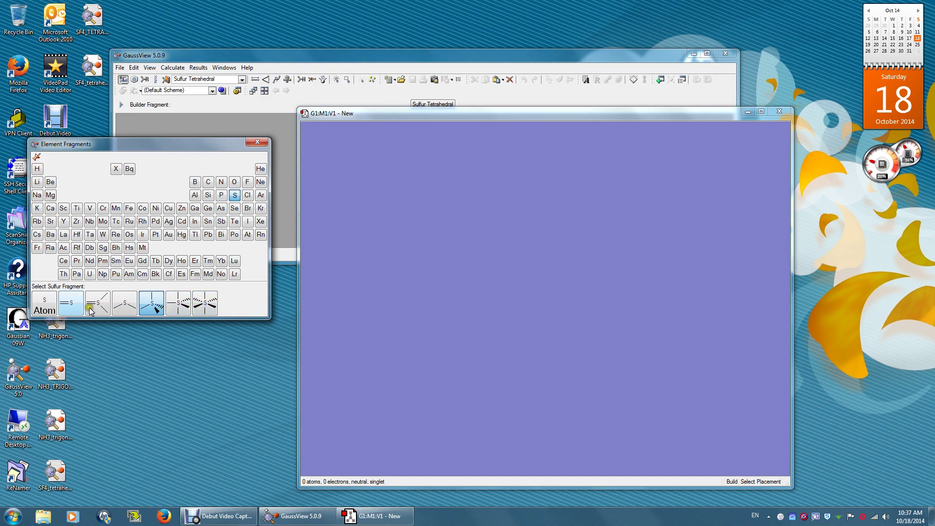
pyautogui.click(179, 304)
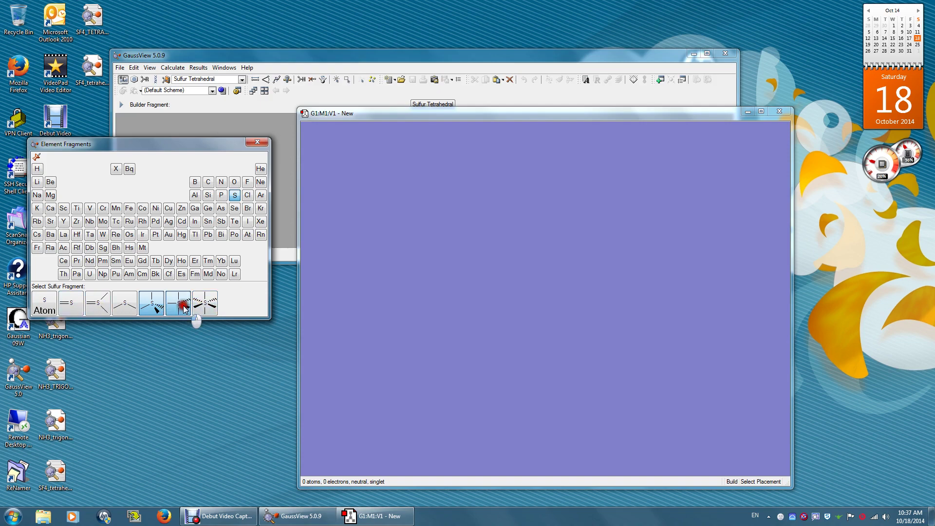
pyautogui.click(526, 280)
pyautogui.moveTo(555, 336); pyautogui.dragTo(542, 285)
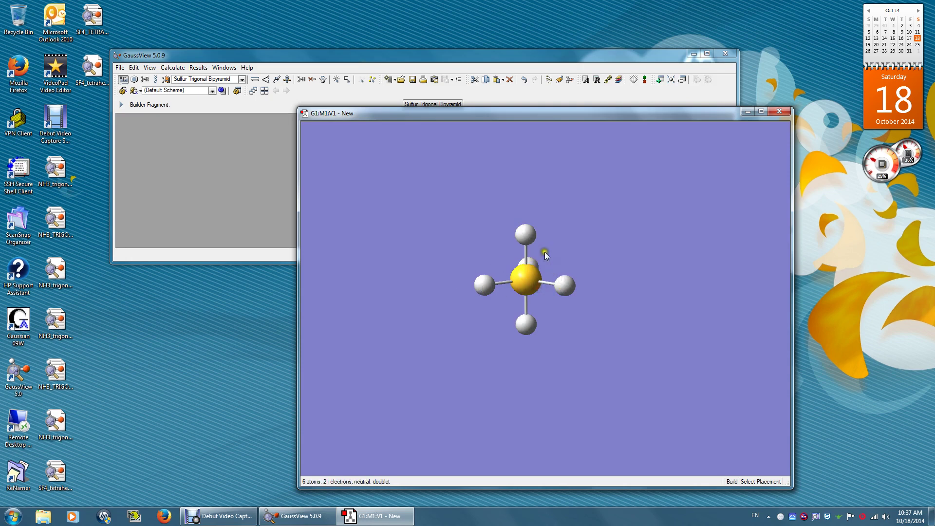
# Step: Delete the right equatorial hydrogen to leave a seesaw SH4
pyautogui.click(312, 80)
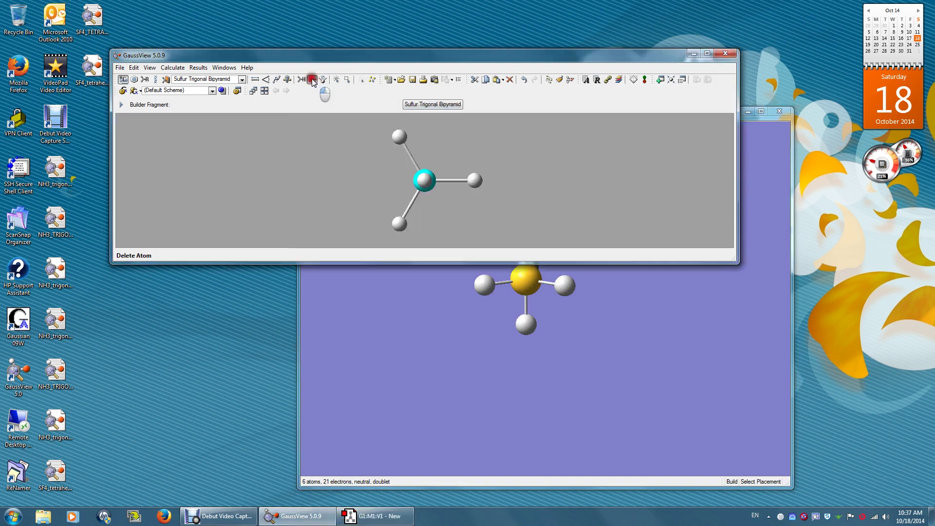
pyautogui.click(568, 288)
pyautogui.moveTo(568, 288); pyautogui.dragTo(533, 347)
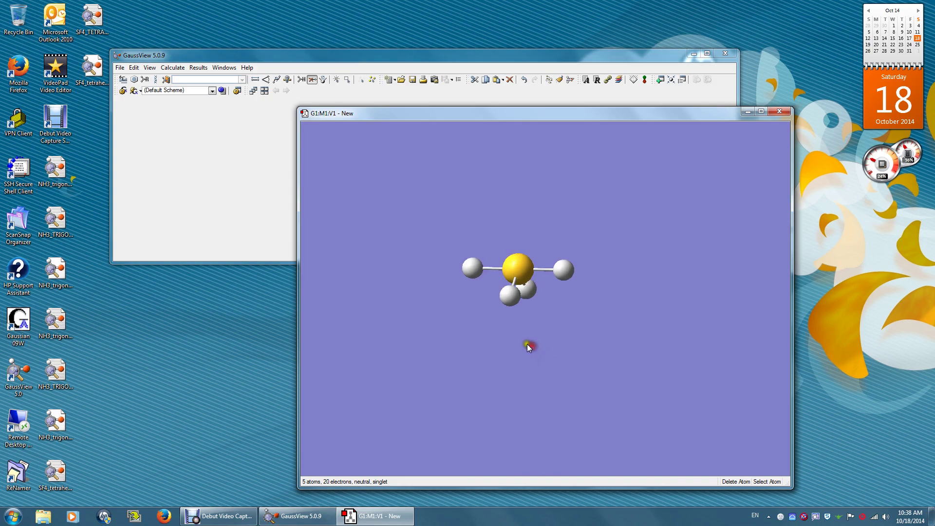
# Step: Replace the four remaining hydrogens with Fluorine Terminal atoms to form seesaw SF4
pyautogui.click(121, 80)
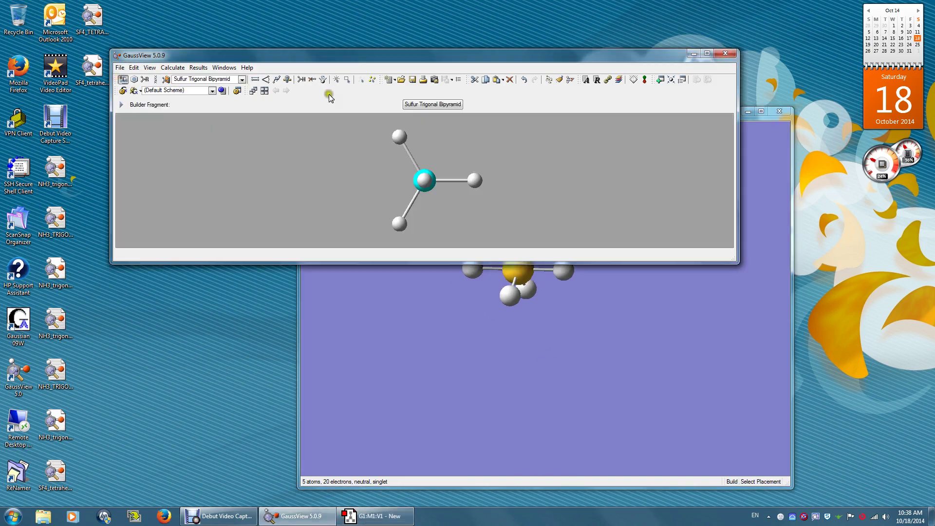
pyautogui.click(121, 80)
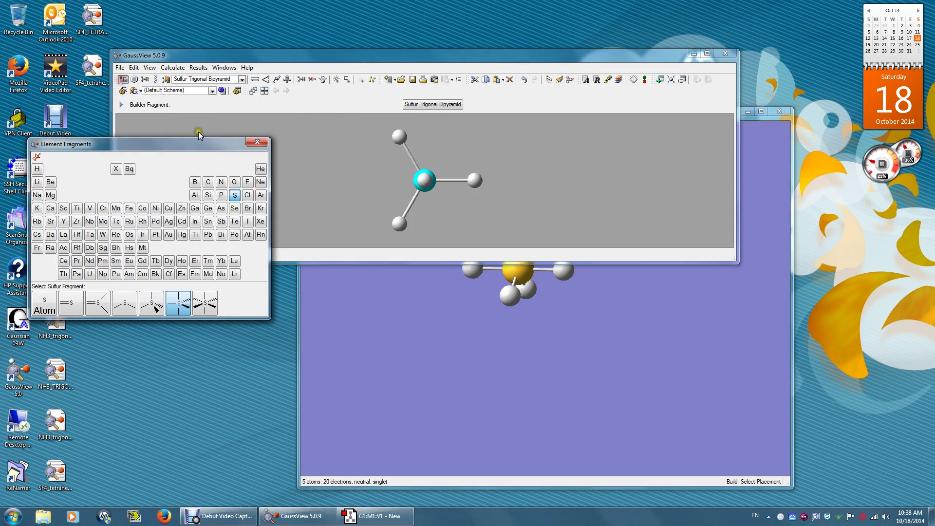
pyautogui.click(248, 181)
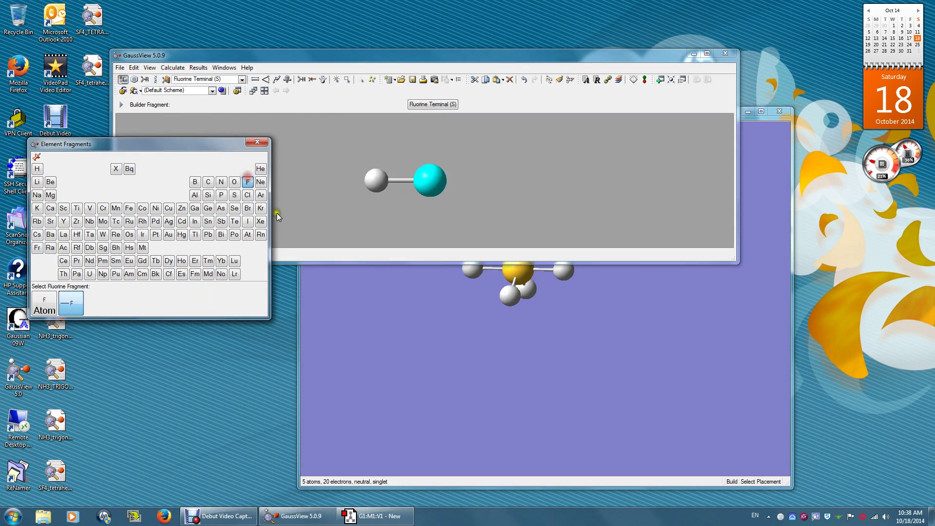
pyautogui.click(510, 295)
pyautogui.click(475, 270)
pyautogui.click(533, 292)
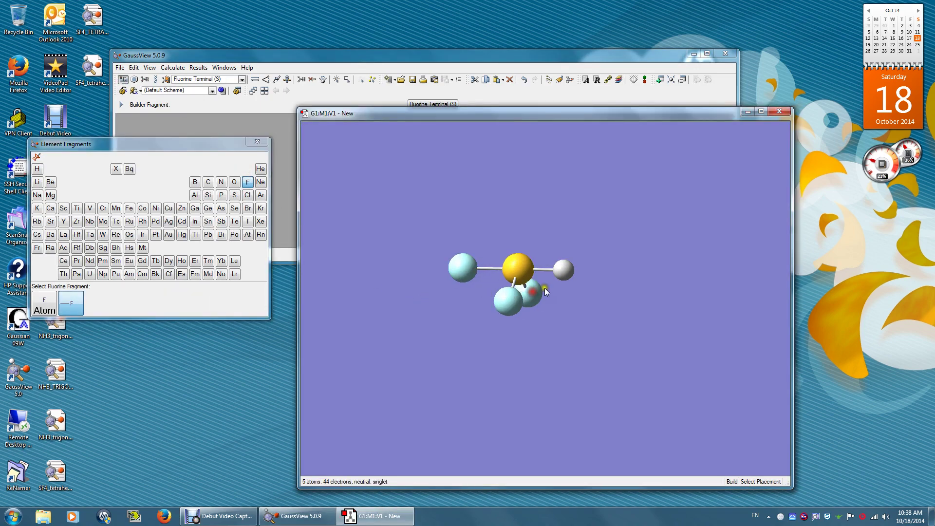
pyautogui.click(568, 270)
pyautogui.click(494, 300)
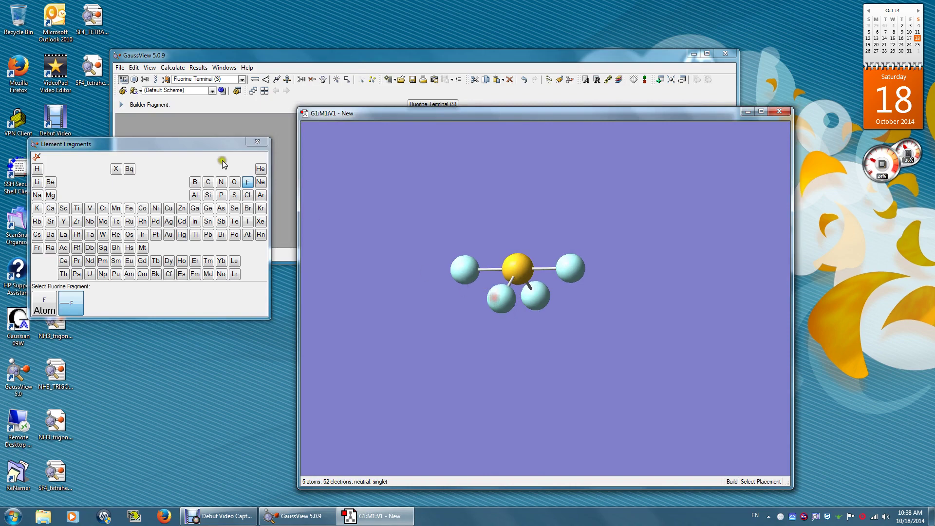
pyautogui.click(173, 68)
# Step: Set the Gaussian job type to Optimization with the semi-empirical PM6 method
pyautogui.click(176, 79)
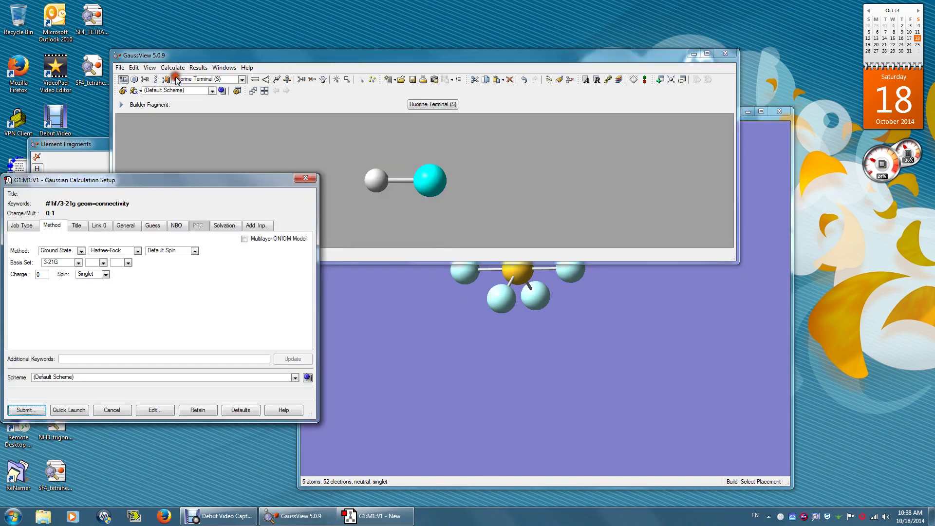
pyautogui.click(19, 225)
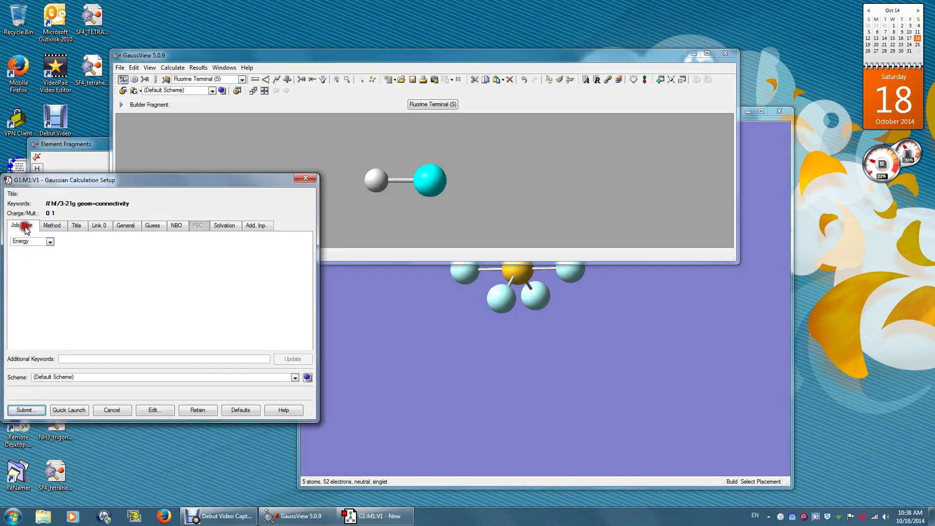
pyautogui.click(37, 242)
pyautogui.click(40, 258)
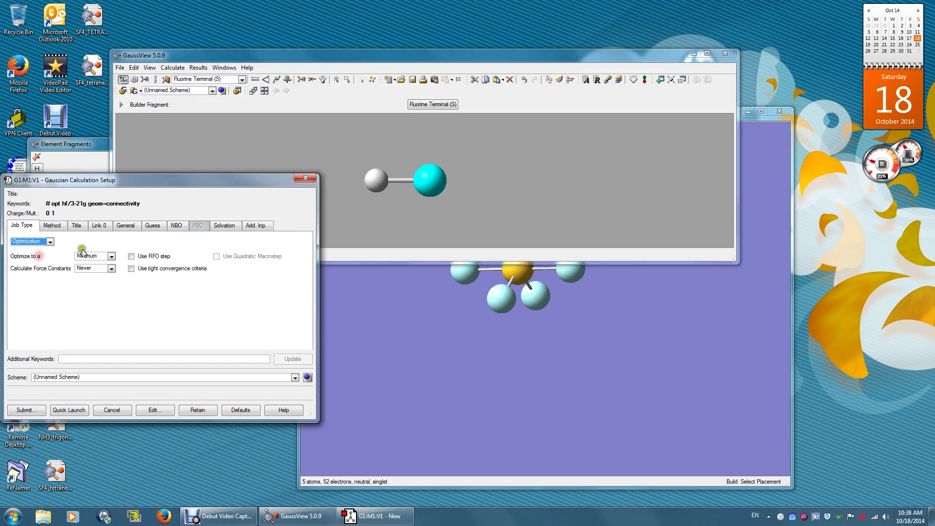
pyautogui.click(53, 225)
pyautogui.click(138, 251)
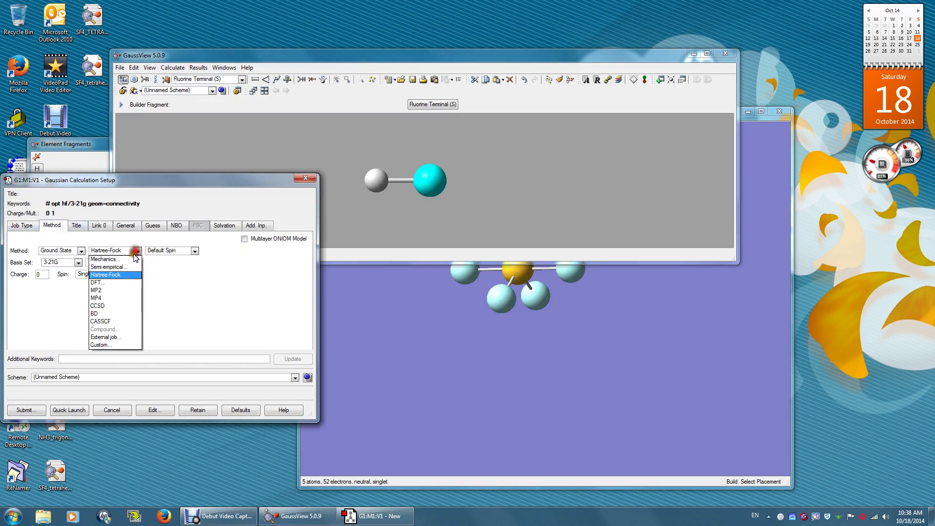
pyautogui.click(128, 264)
# Step: Submit the job and save its input file as SF4_seesaw.gjf
pyautogui.click(26, 410)
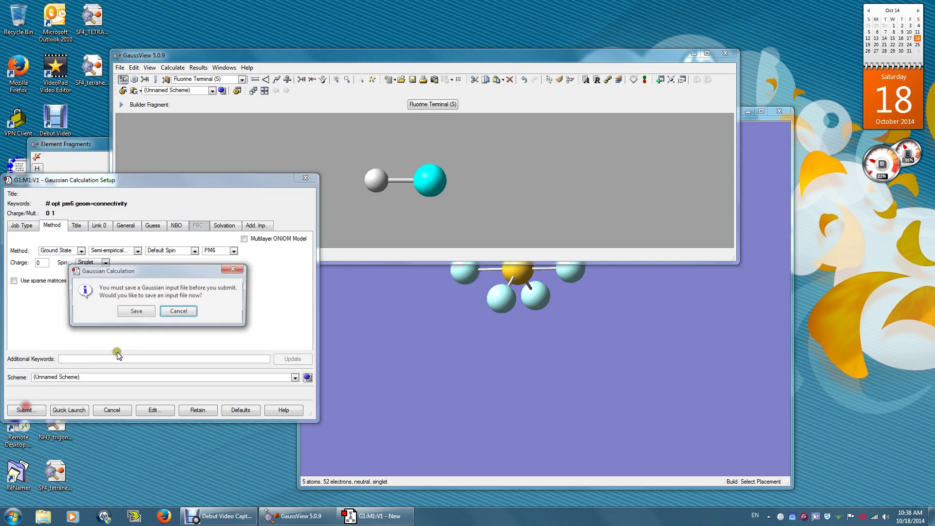
pyautogui.click(141, 311)
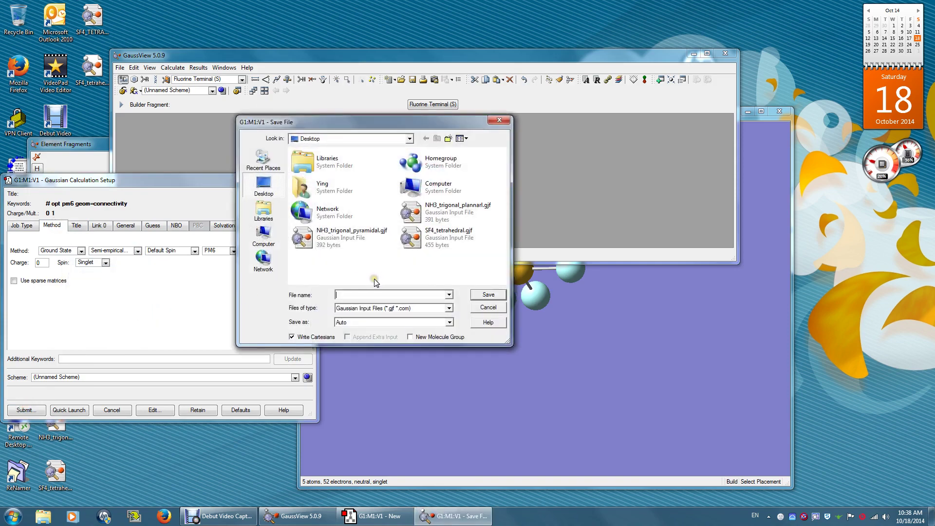
pyautogui.write('SF4')
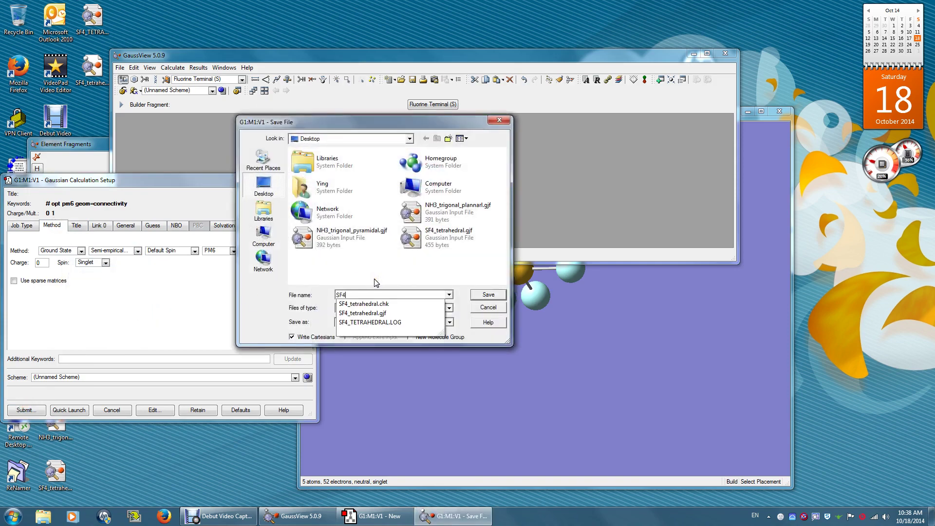
pyautogui.write('_sees')
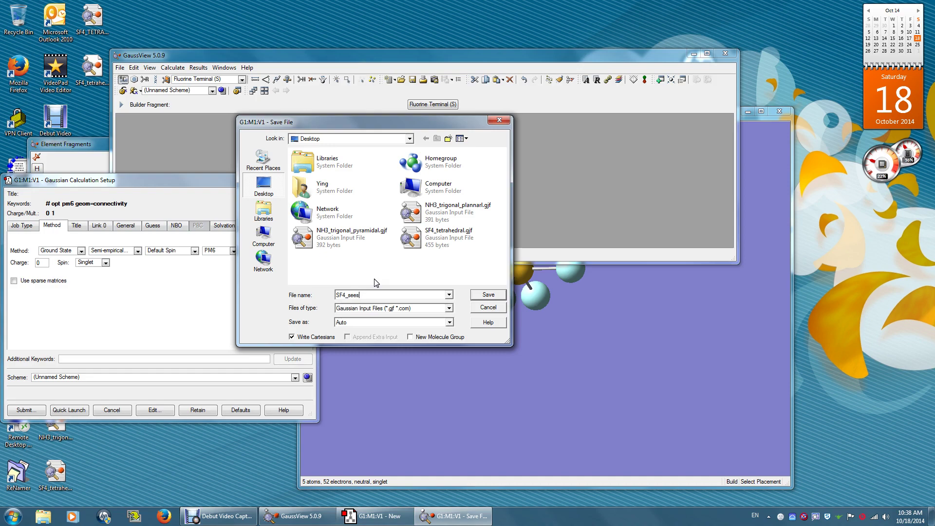
pyautogui.write('aw')
pyautogui.press('Return')
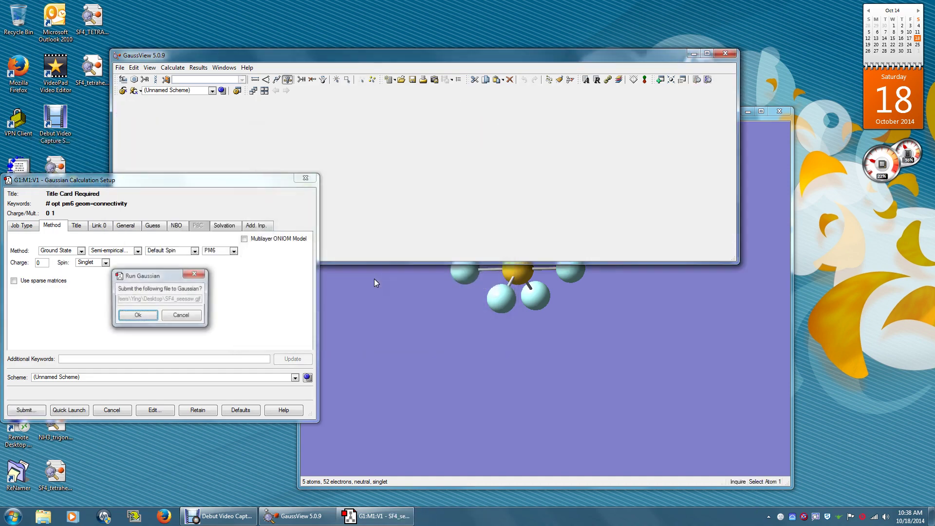
# Step: Run the seesaw job in Gaussian 09, then load SF4_seesaw.chk to view its seesaw shape
pyautogui.click(139, 317)
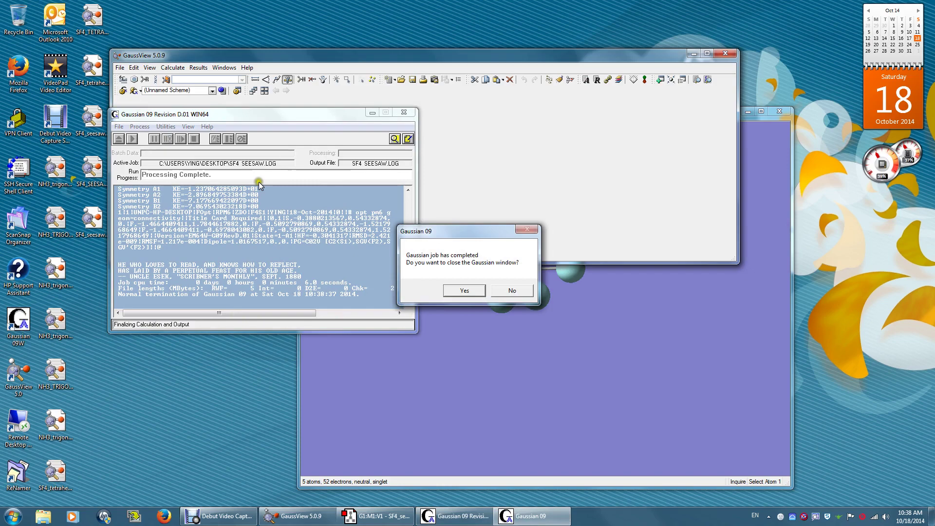
pyautogui.click(453, 290)
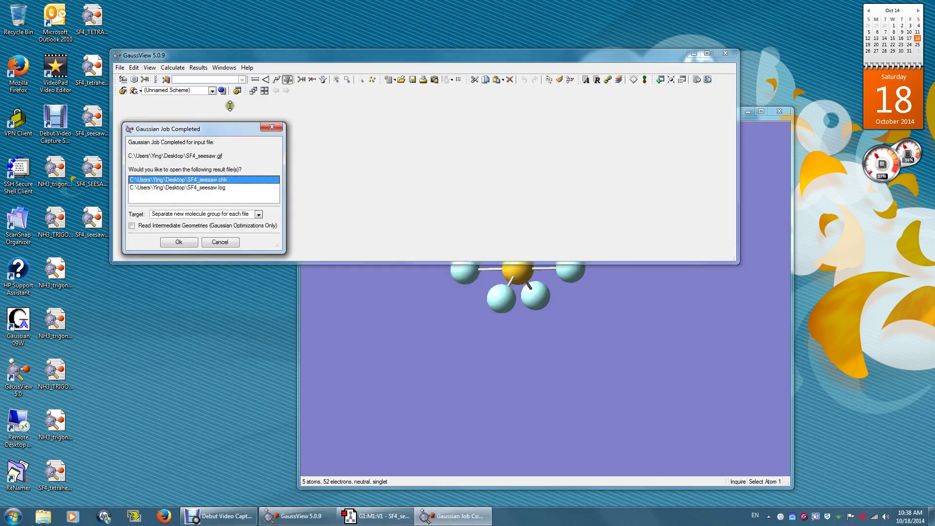
pyautogui.click(184, 242)
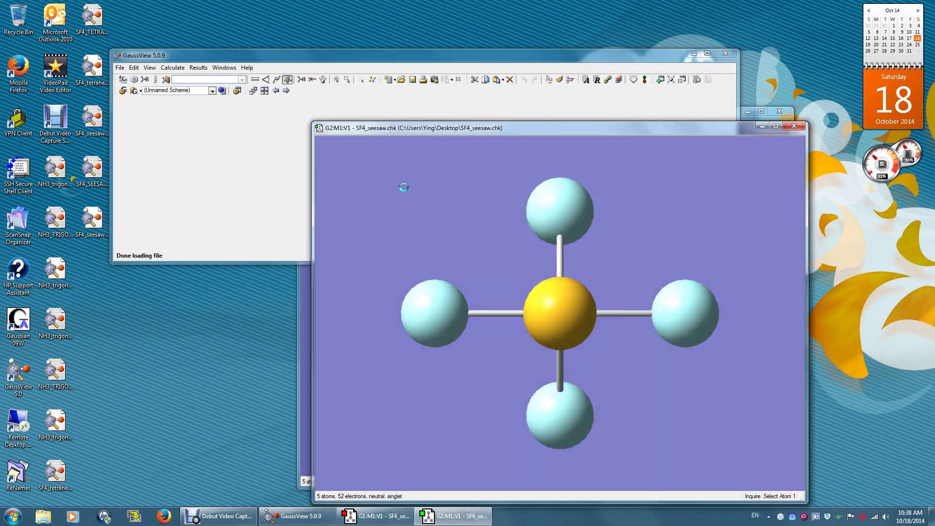
pyautogui.moveTo(529, 308)
pyautogui.mouseDown()
pyautogui.moveTo(530, 245)
pyautogui.moveTo(593, 250)
pyautogui.moveTo(513, 249)
pyautogui.moveTo(542, 238)
pyautogui.moveTo(542, 257)
pyautogui.moveTo(530, 250)
pyautogui.mouseUp()
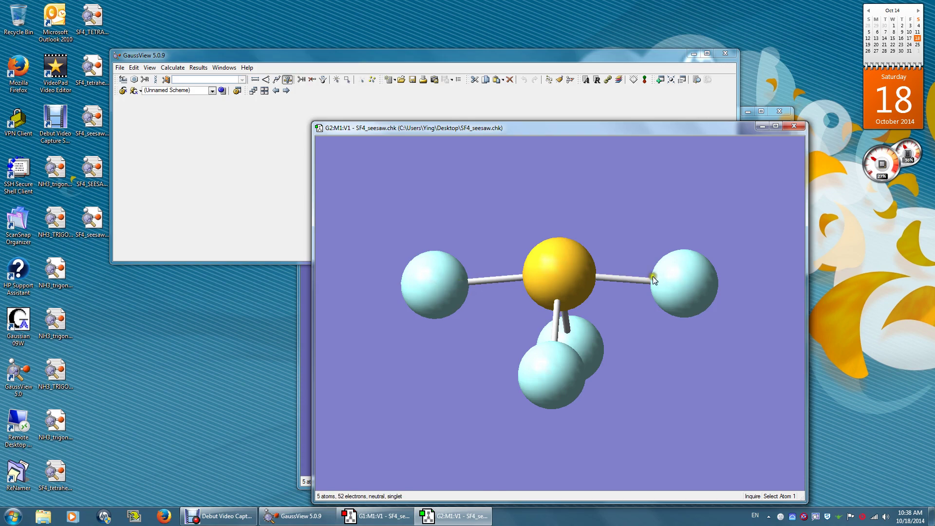
# Step: Show the seesaw SF4 calculation summary: energy -0.30413171 a.u., dipole 2.5844 Debye
pyautogui.click(205, 68)
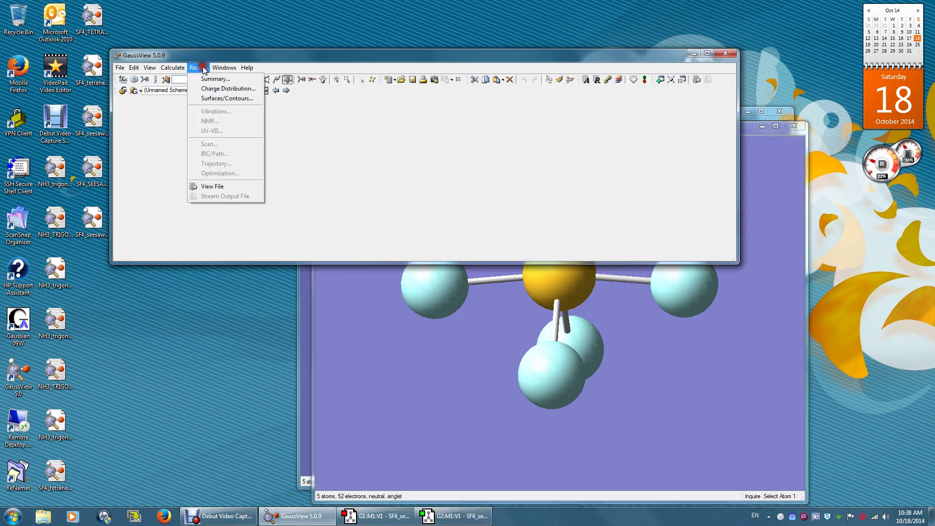
pyautogui.click(209, 79)
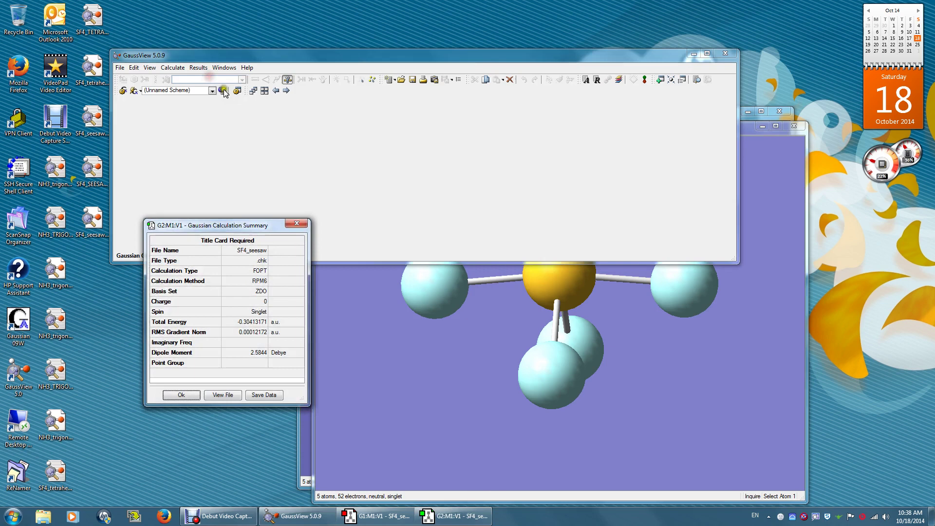